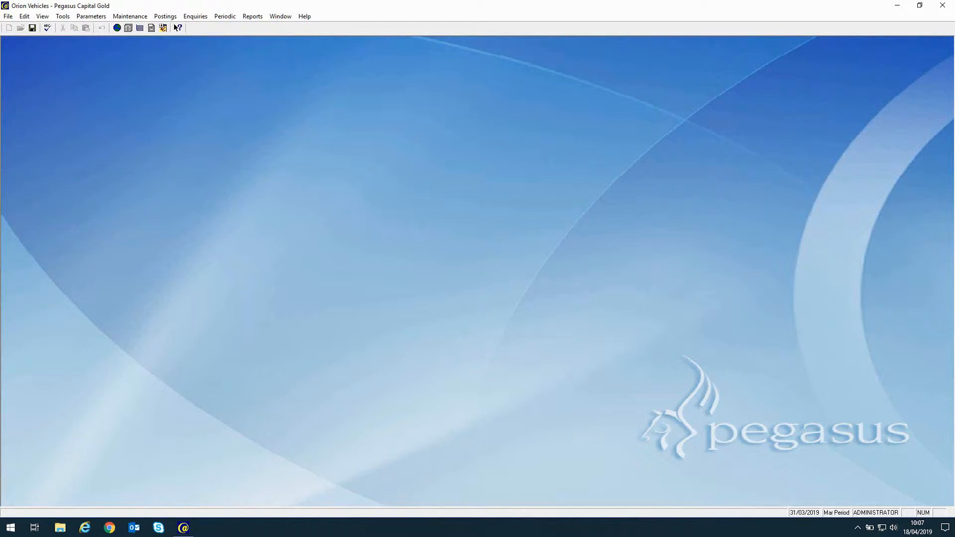
click(91, 16)
click(93, 28)
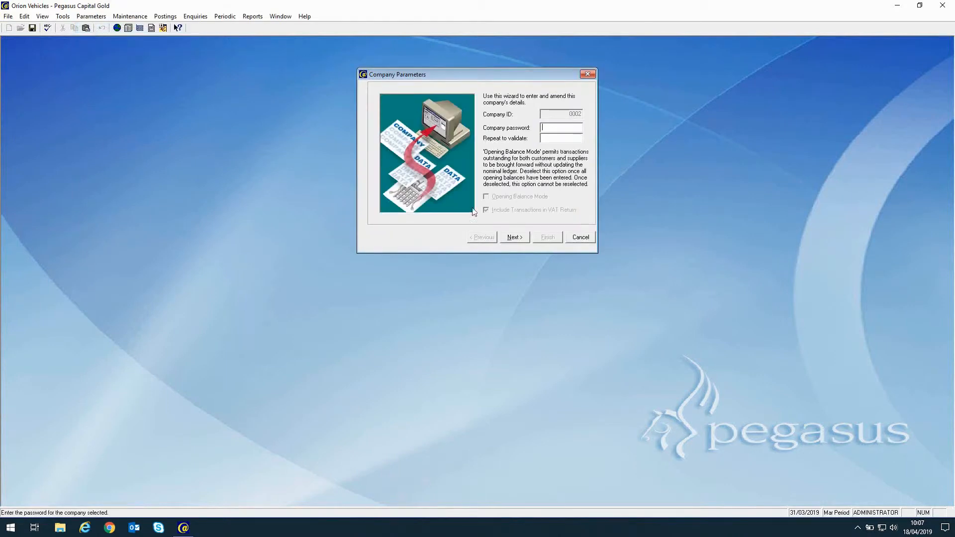
click(512, 238)
click(512, 238)
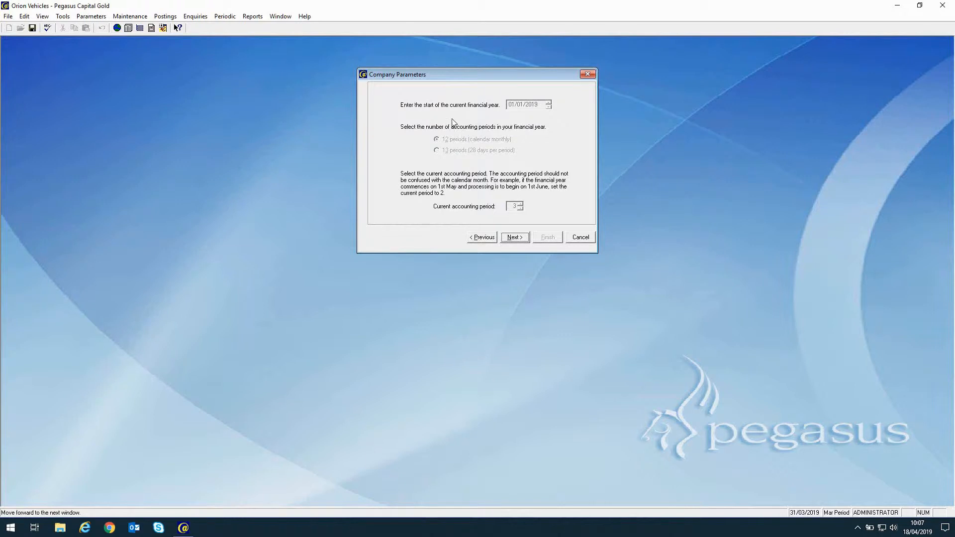
click(514, 237)
click(513, 237)
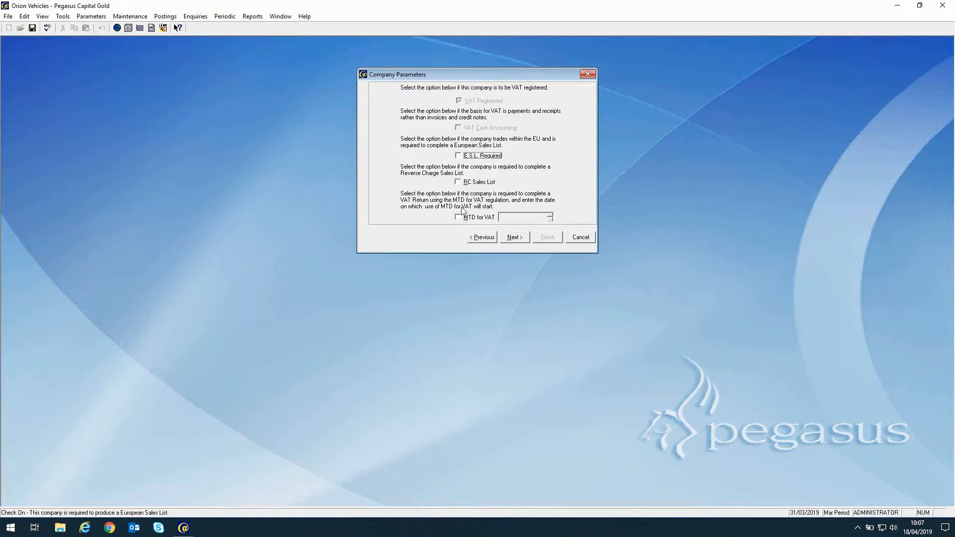
click(517, 240)
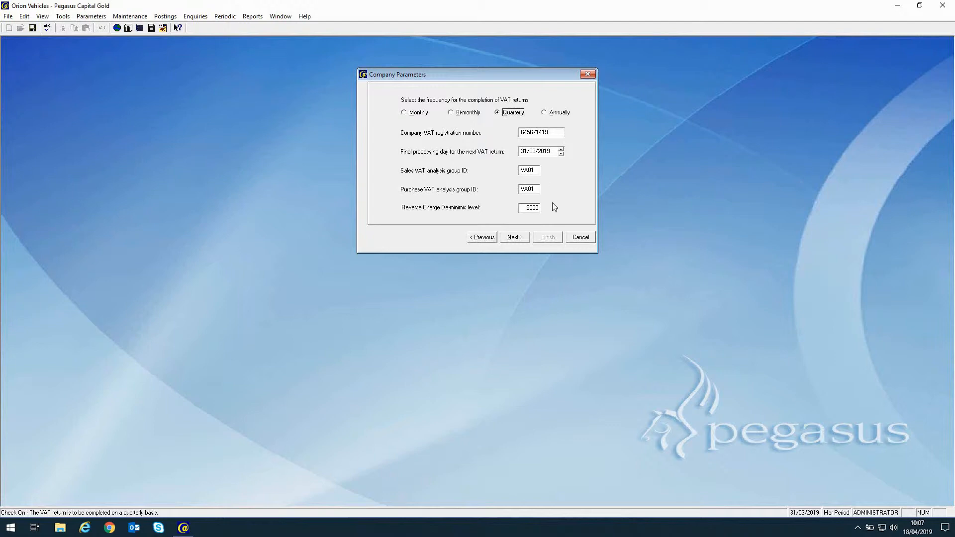
click(577, 237)
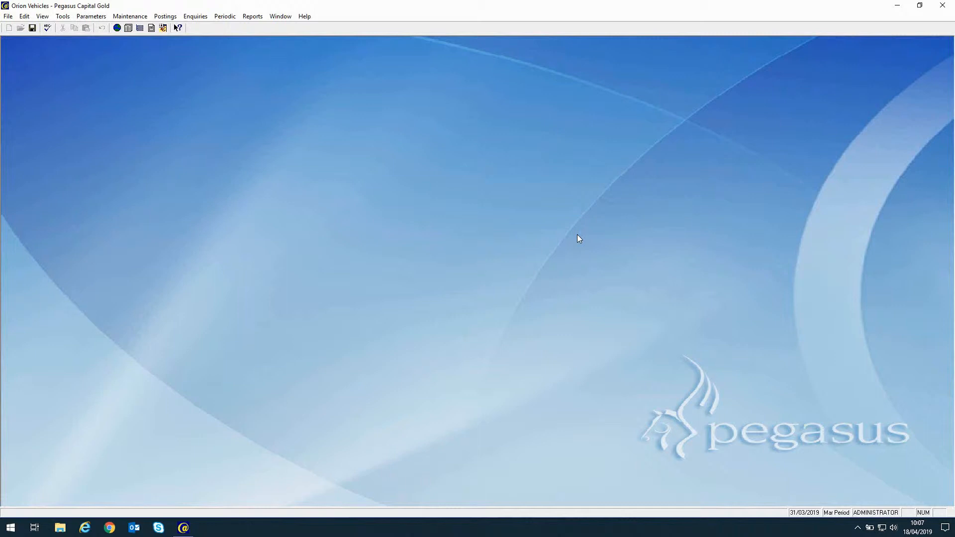
Calculate and commit the VAT return for the period ending 31/03/2019, then close it.
click(225, 16)
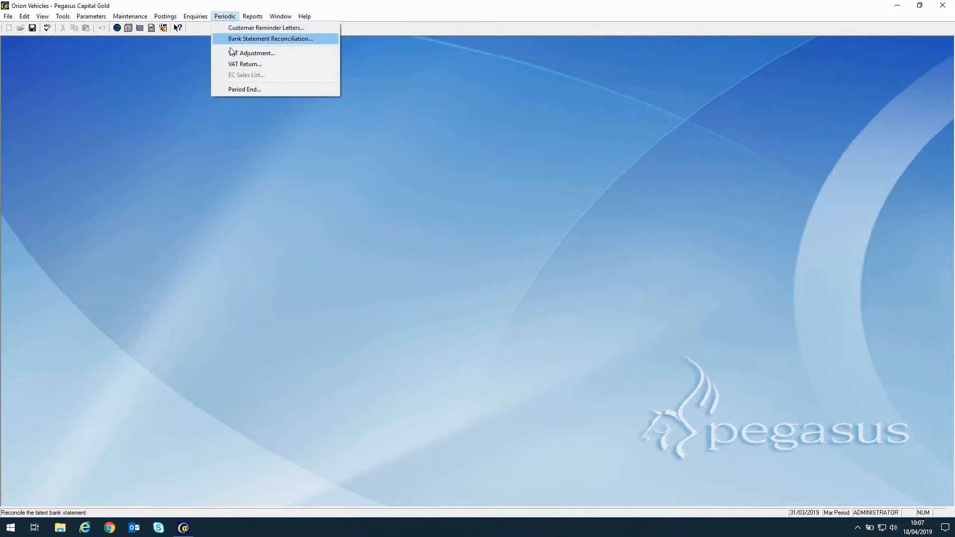
click(232, 65)
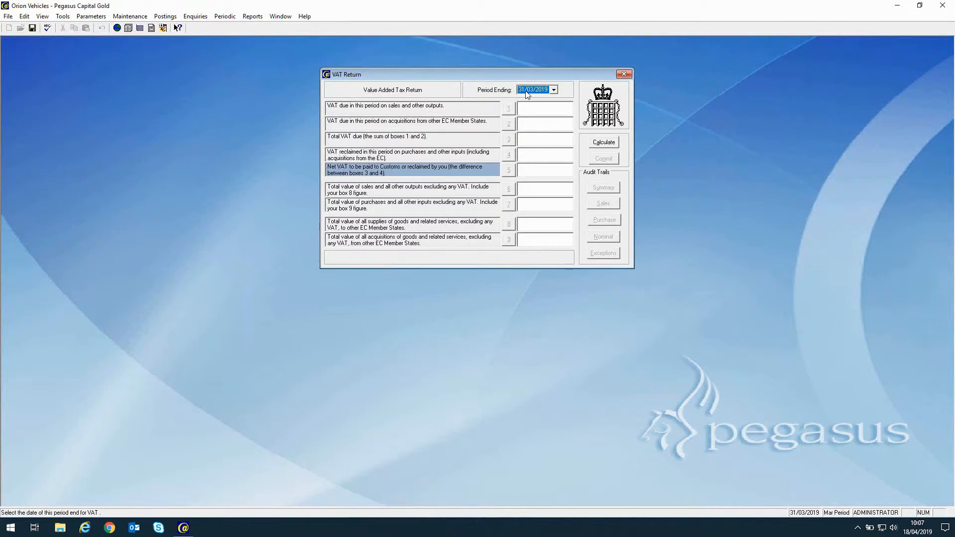
click(604, 143)
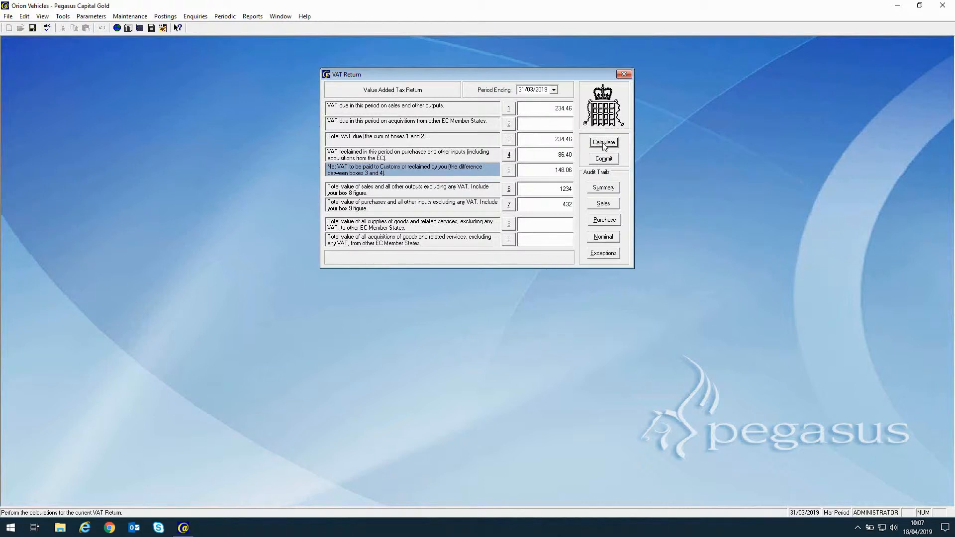
click(603, 160)
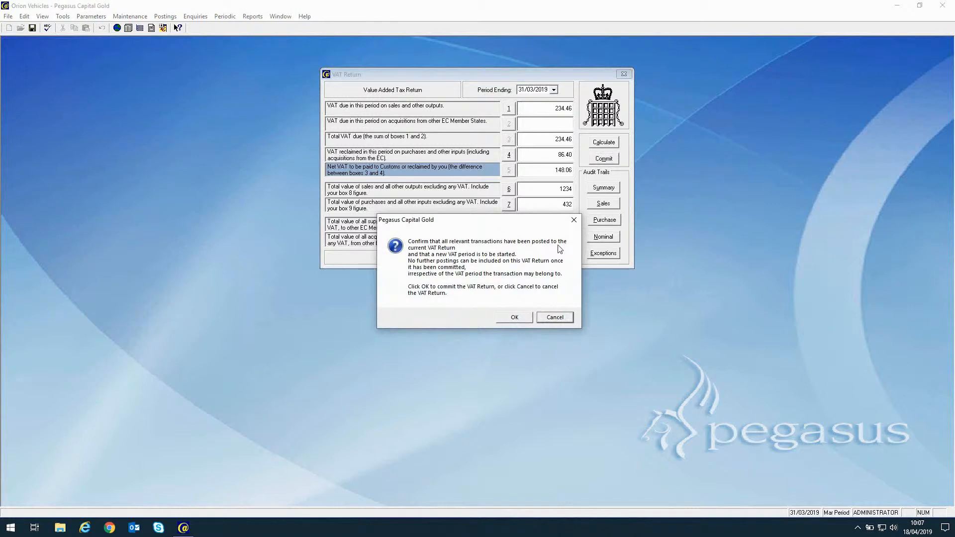
click(513, 319)
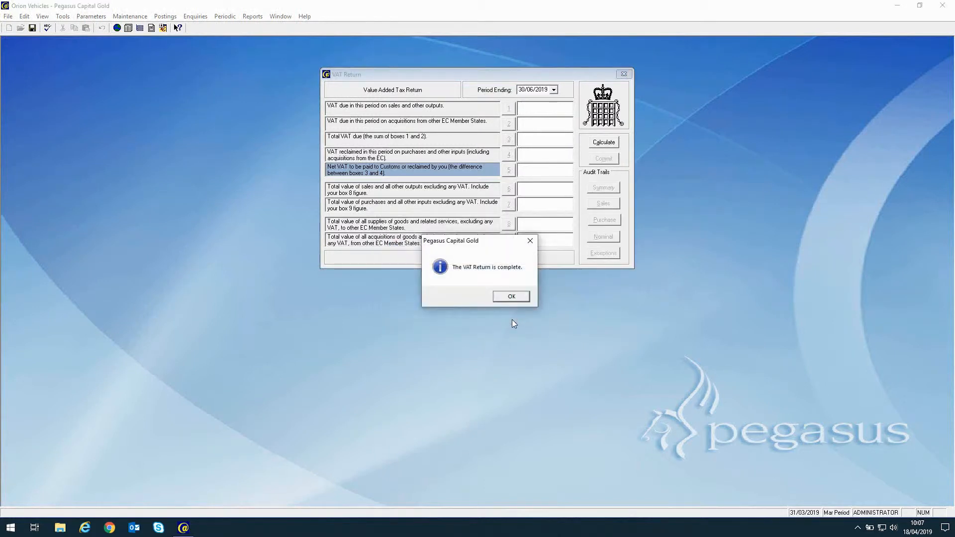
click(512, 296)
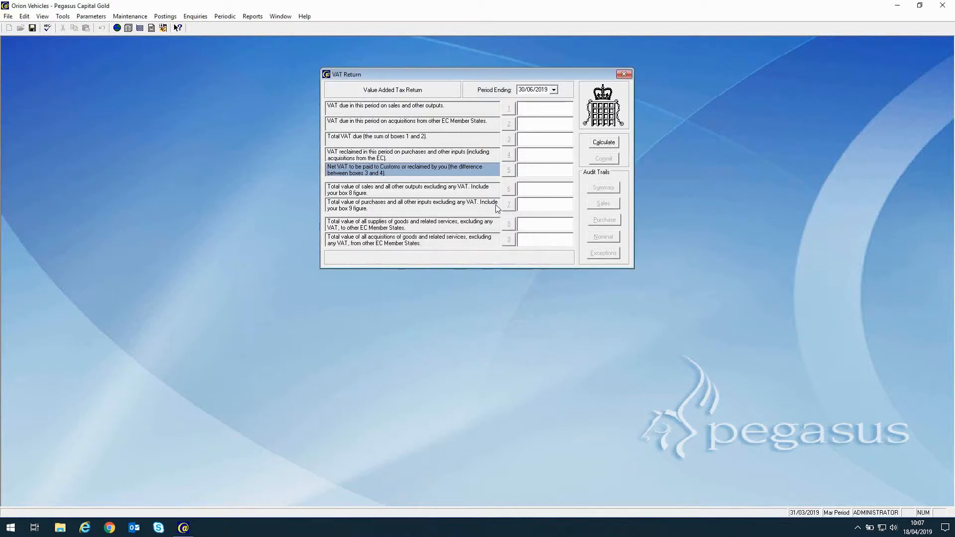
click(624, 75)
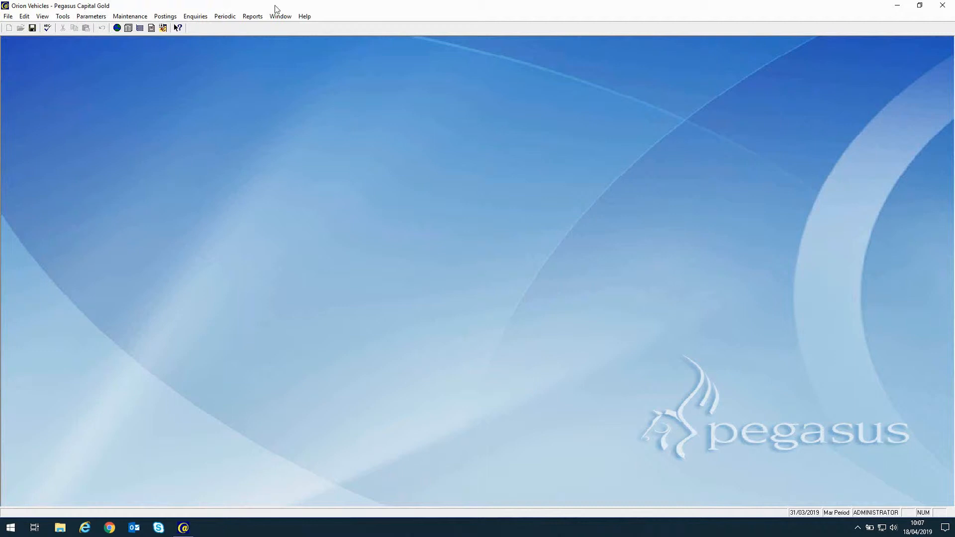
Run the period end without audit reports, moving Orion Vehicles from March into April.
click(227, 15)
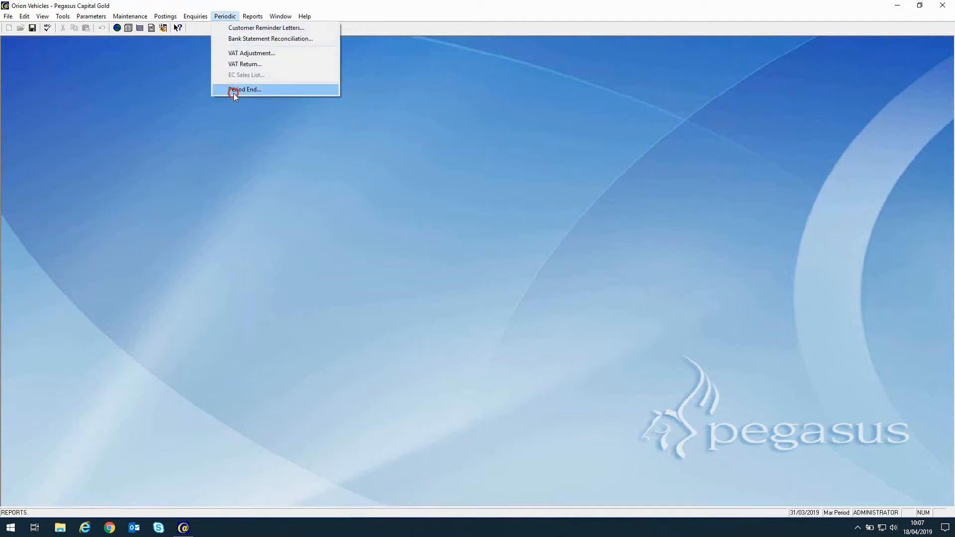
click(234, 92)
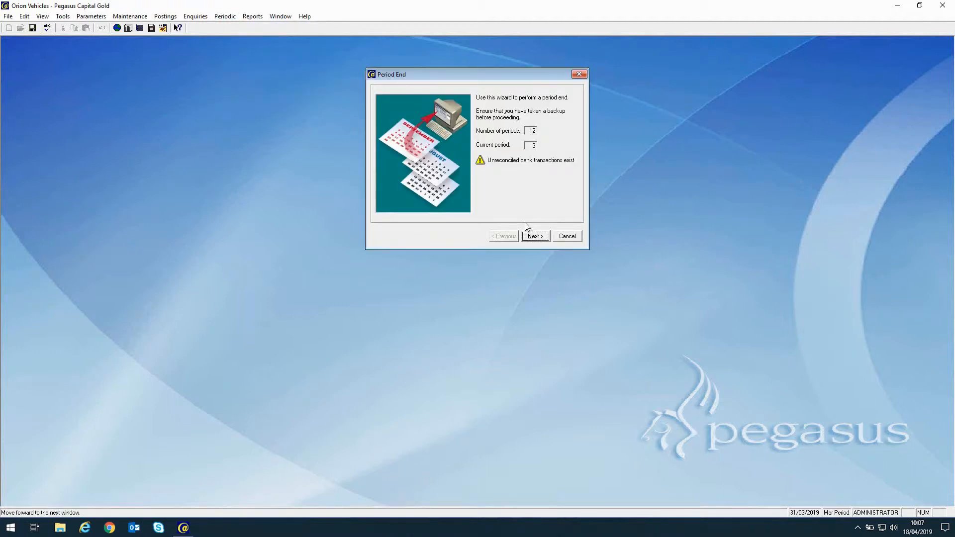
click(533, 237)
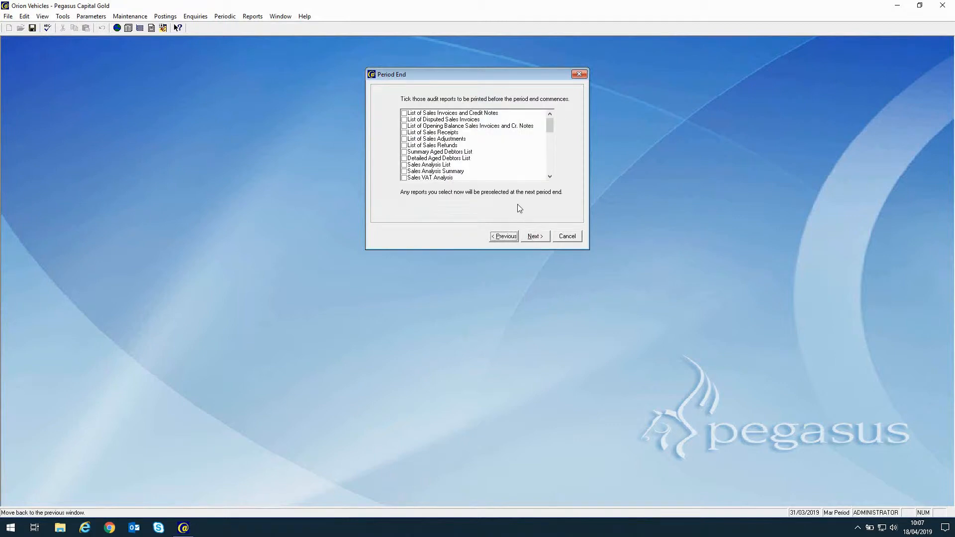
click(534, 237)
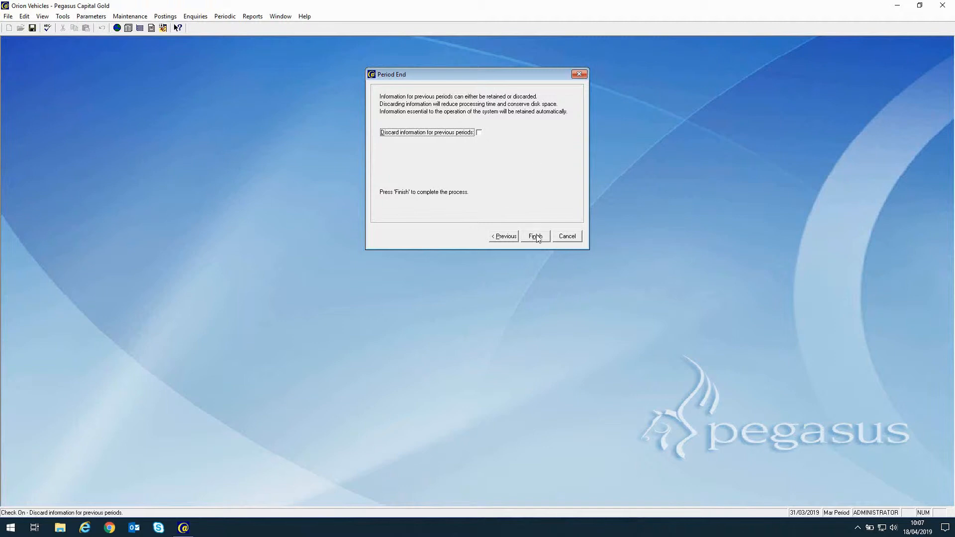
click(536, 236)
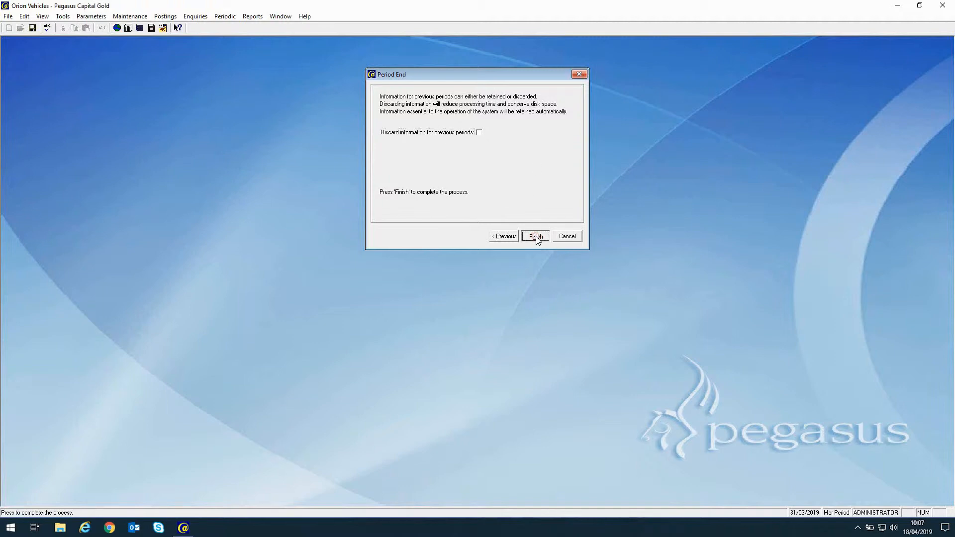
click(536, 237)
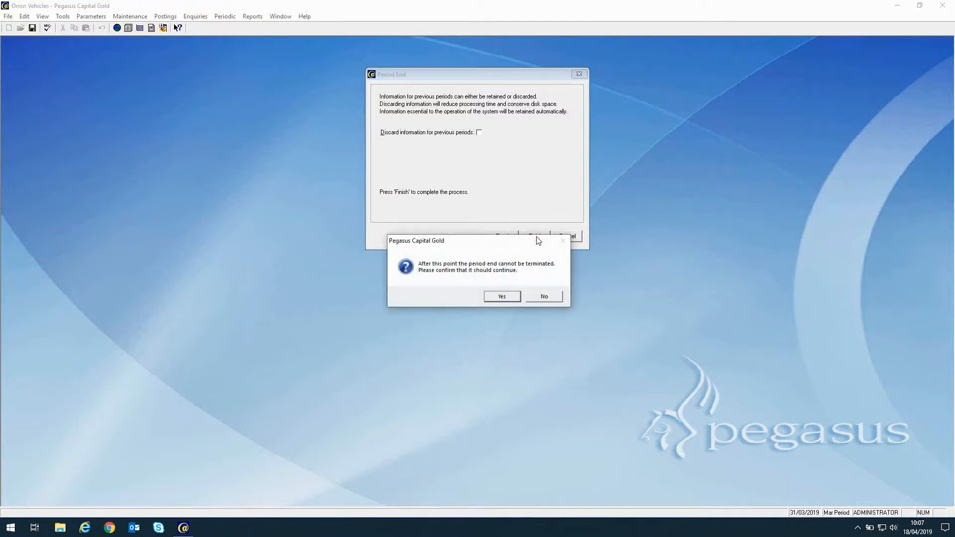
click(503, 296)
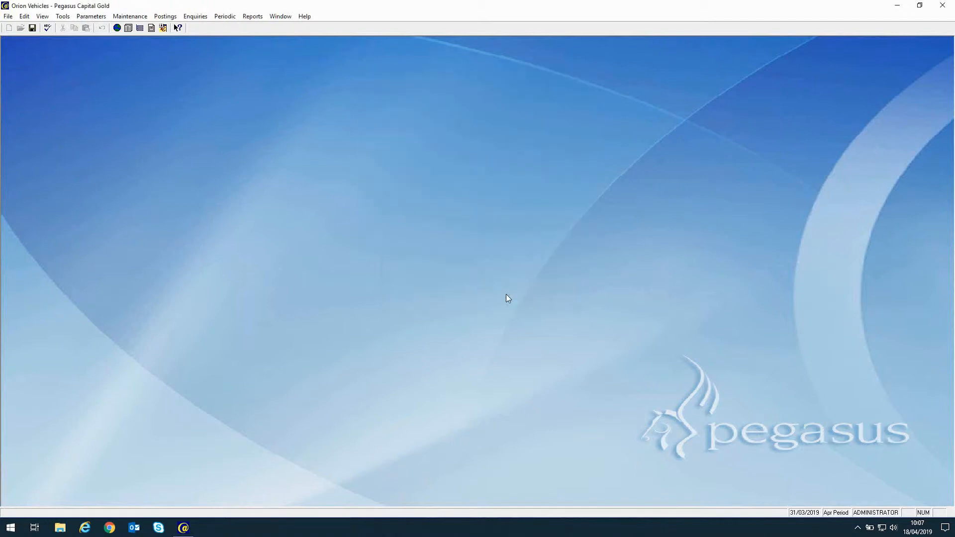
click(83, 18)
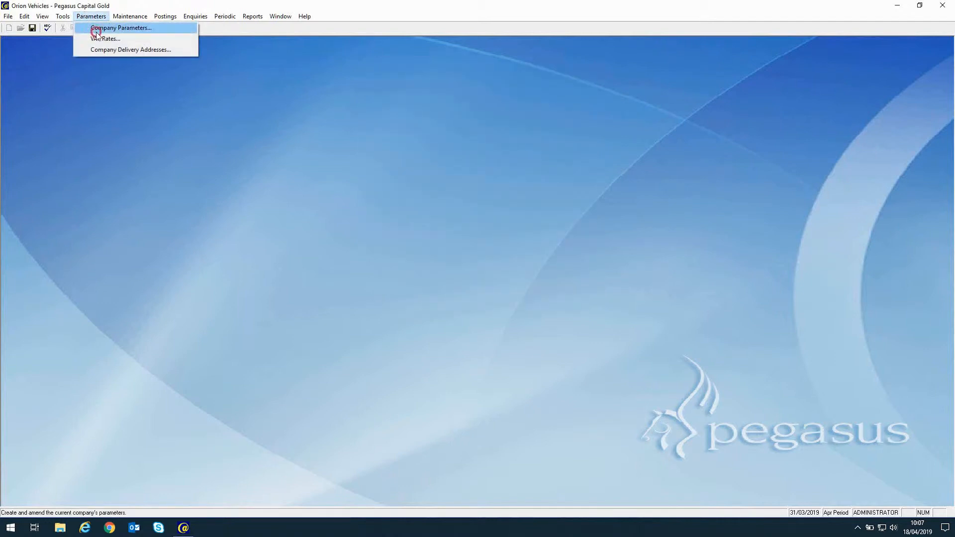
click(92, 28)
click(518, 241)
click(518, 241)
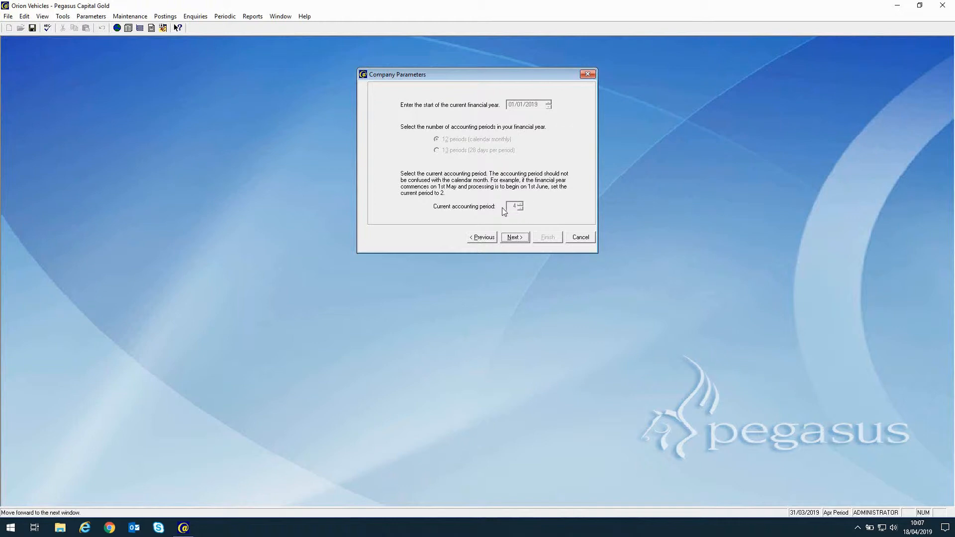
click(581, 237)
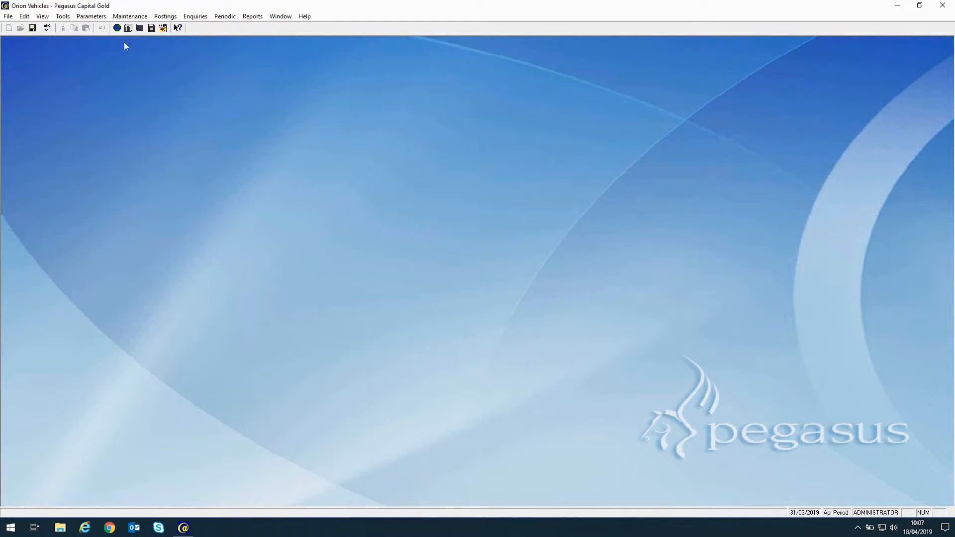
In Company Parameters, turn on MTD for VAT with start date 01/04/2019.
click(95, 16)
click(104, 28)
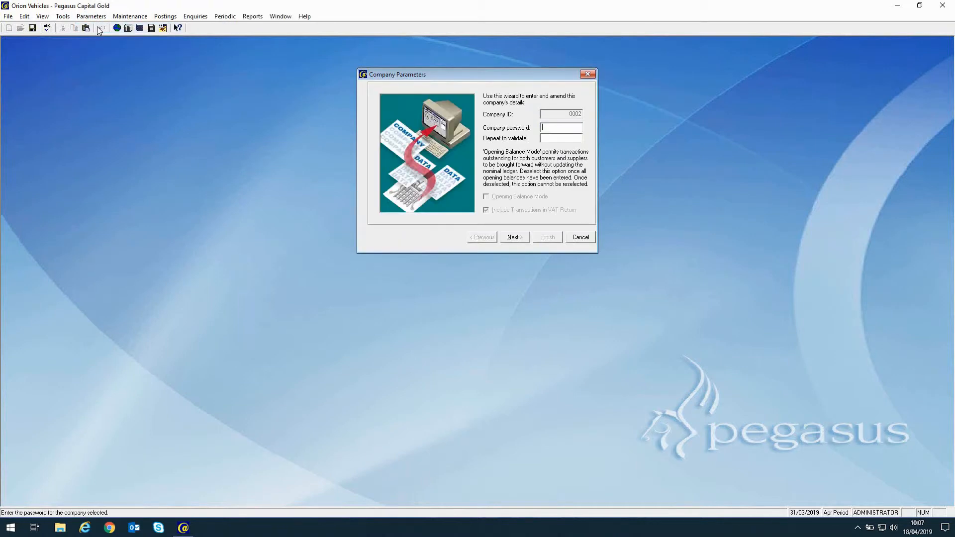
click(514, 237)
click(514, 238)
click(514, 238)
click(514, 238)
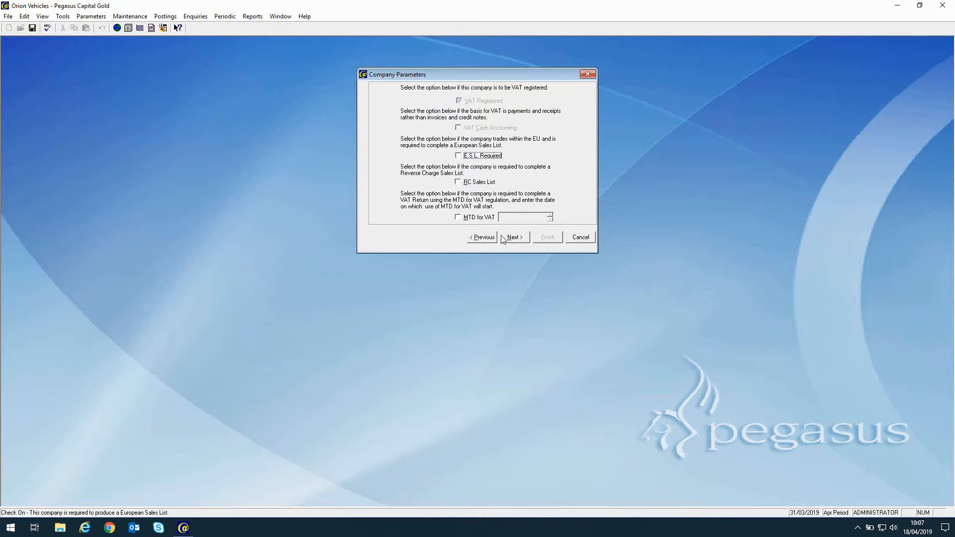
click(458, 217)
click(506, 218)
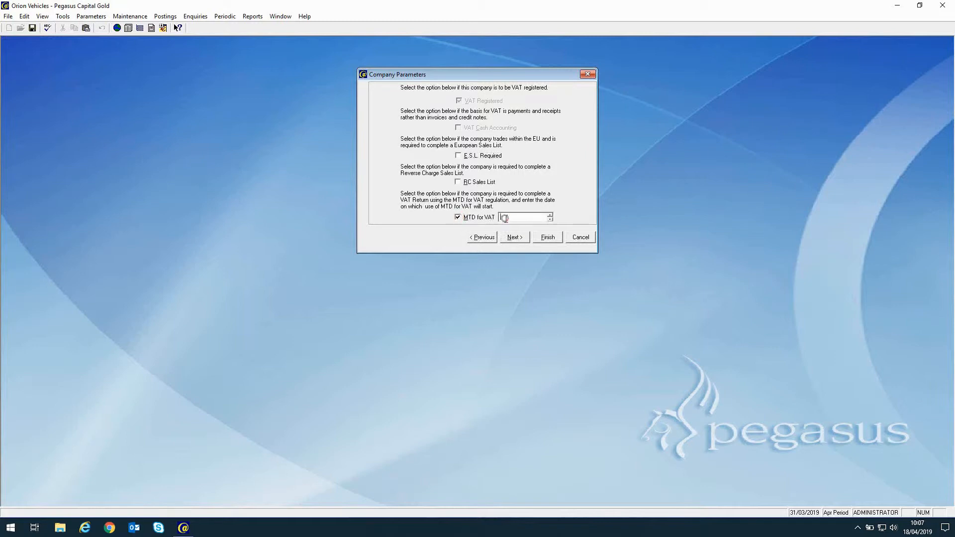
text(01/04/2019)
Pass the remaining Company Parameters pages and save the settings.
click(517, 238)
click(515, 237)
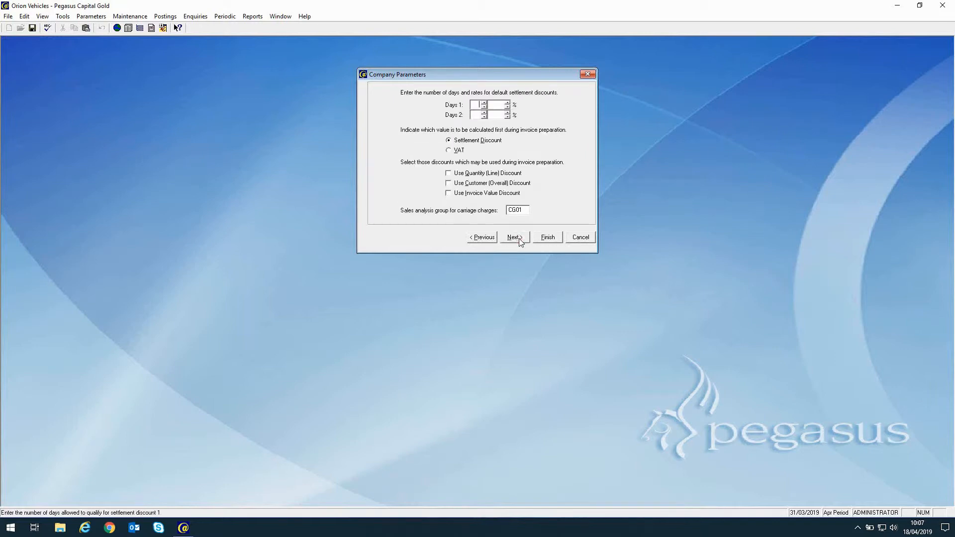
click(518, 238)
click(516, 239)
click(513, 239)
click(513, 239)
click(546, 237)
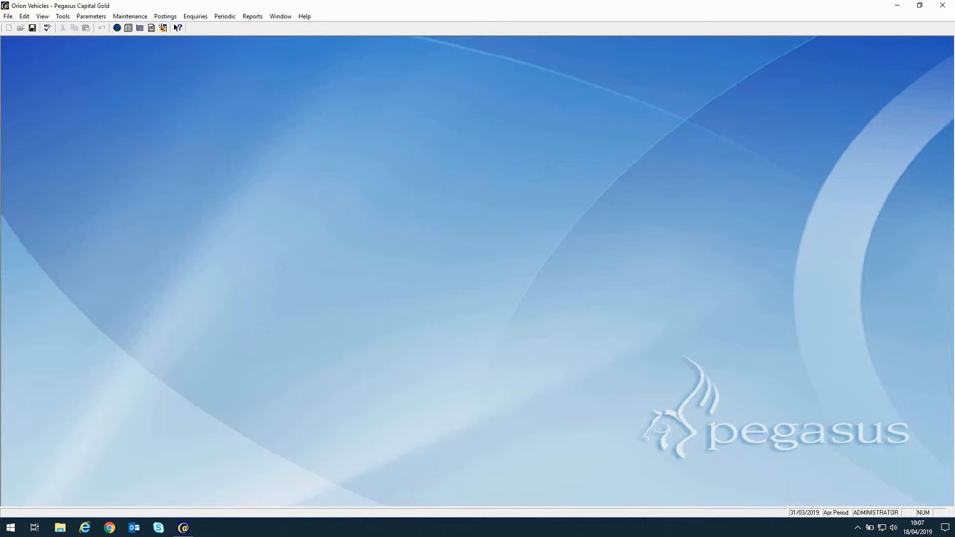
Calculate the 30/06/2019 VAT return and agree to authorise the company with HMRC now.
click(225, 17)
click(240, 65)
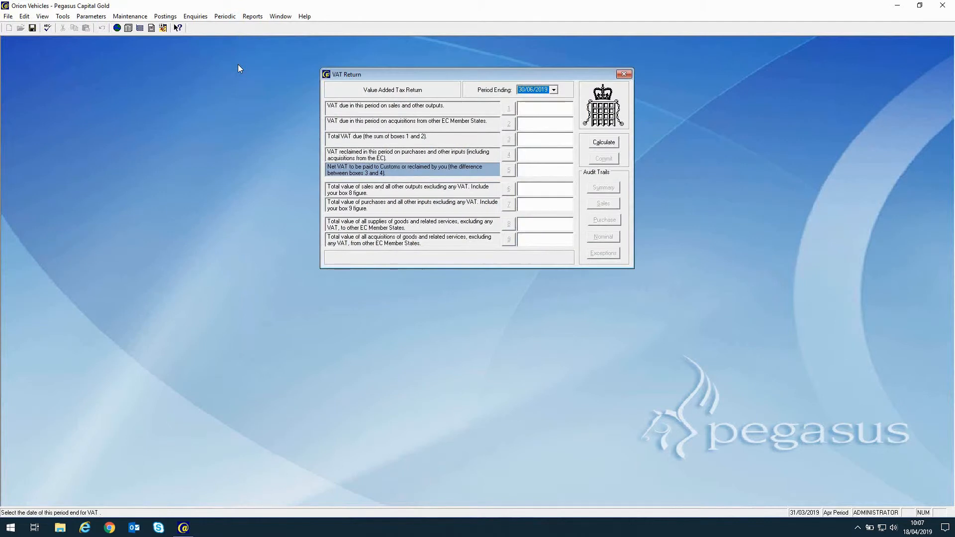
click(602, 144)
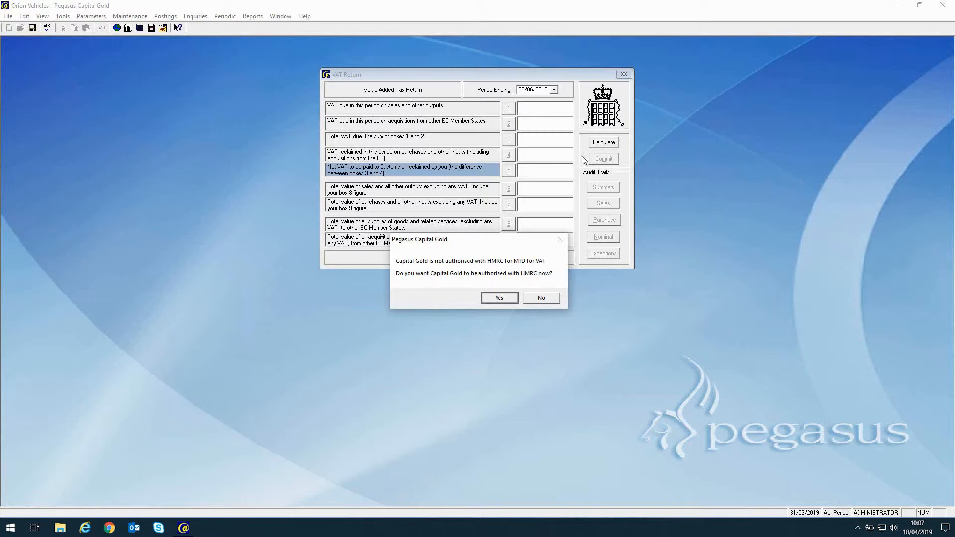
click(500, 298)
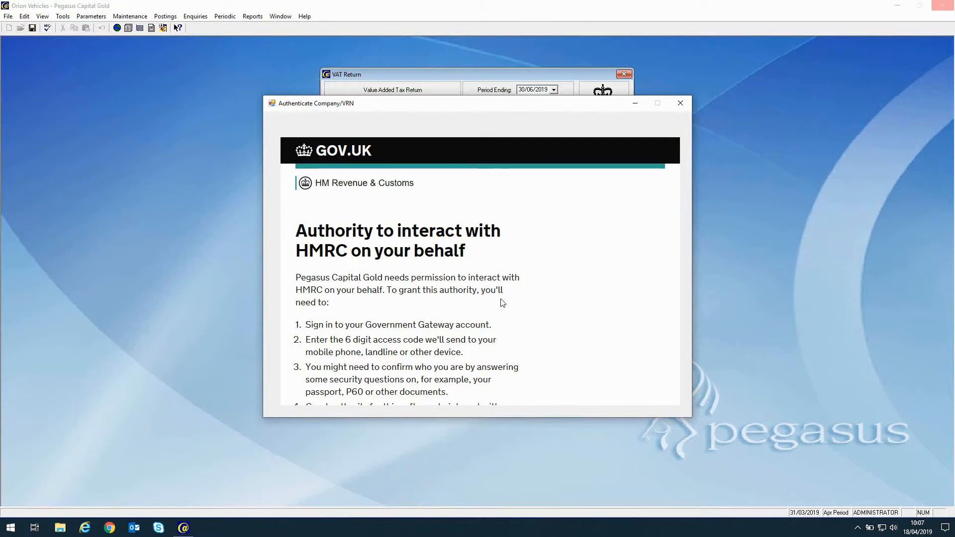
Sign in to the HMRC account with the user ID and account password.
scroll(502, 303, down, 3)
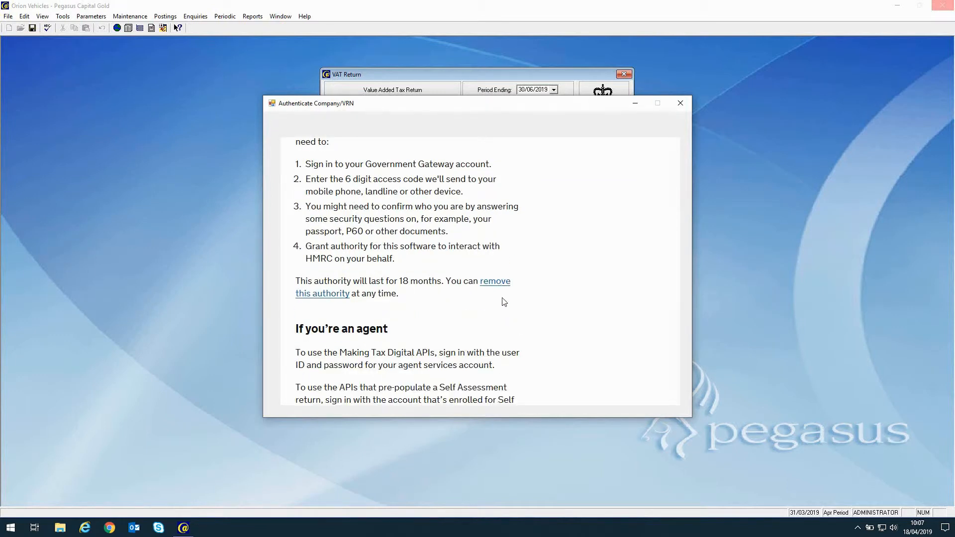
scroll(504, 302, down, 3)
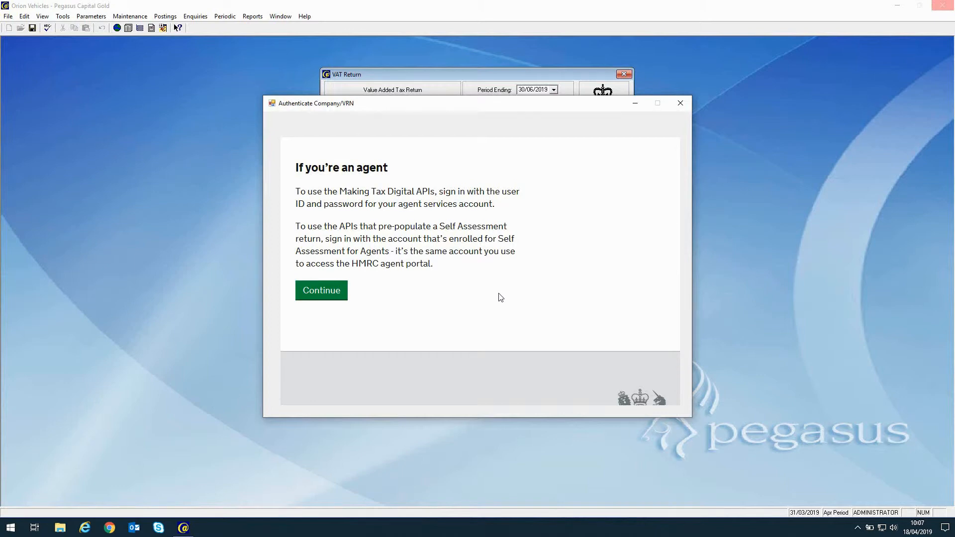
click(334, 294)
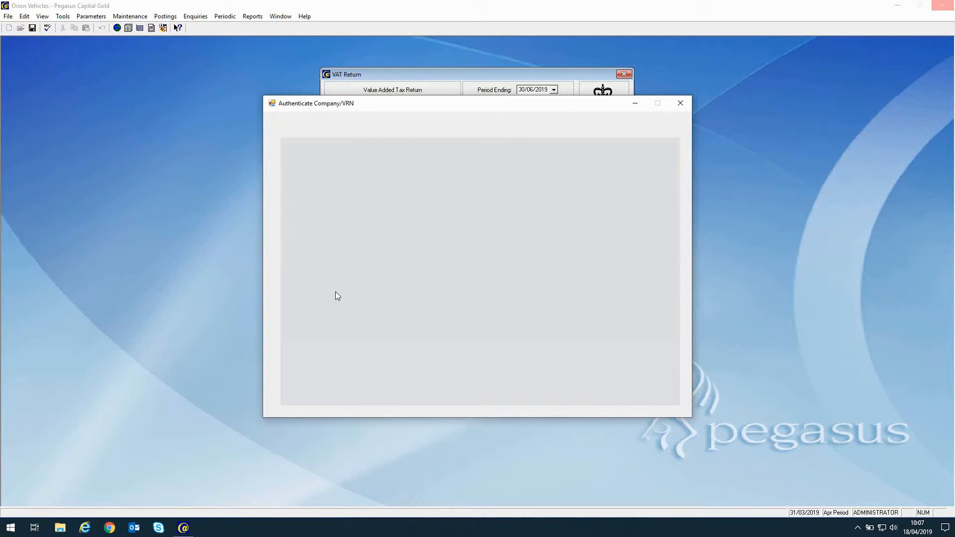
click(379, 266)
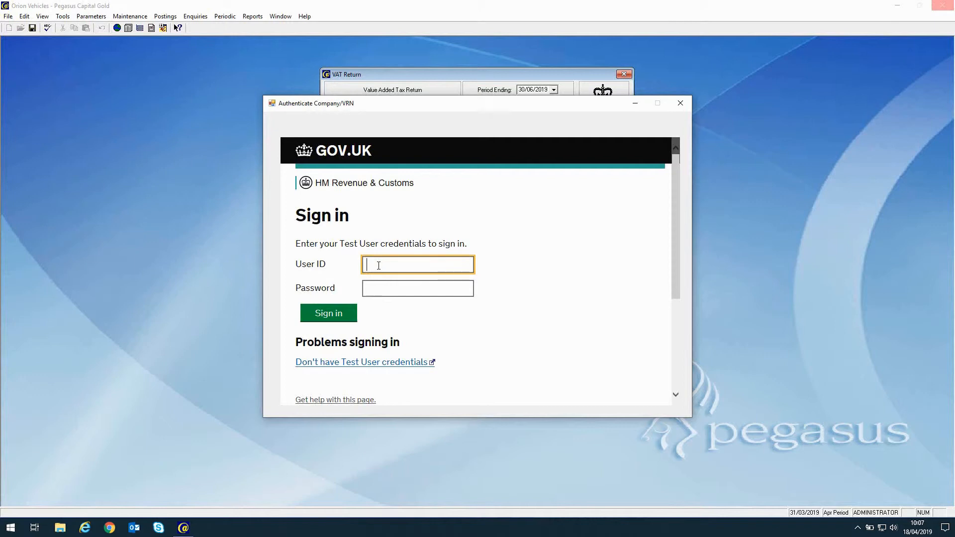
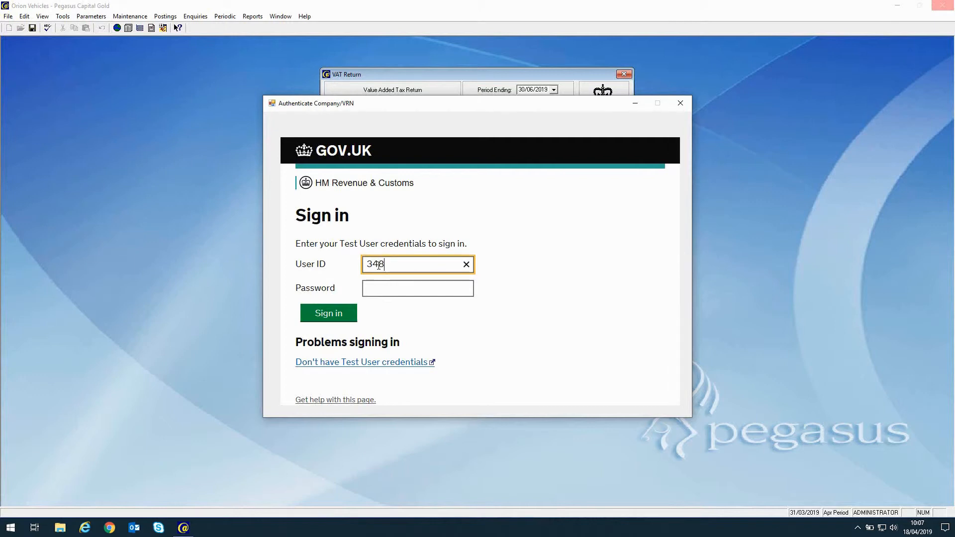
click(381, 291)
key(ctrl+v)
click(330, 315)
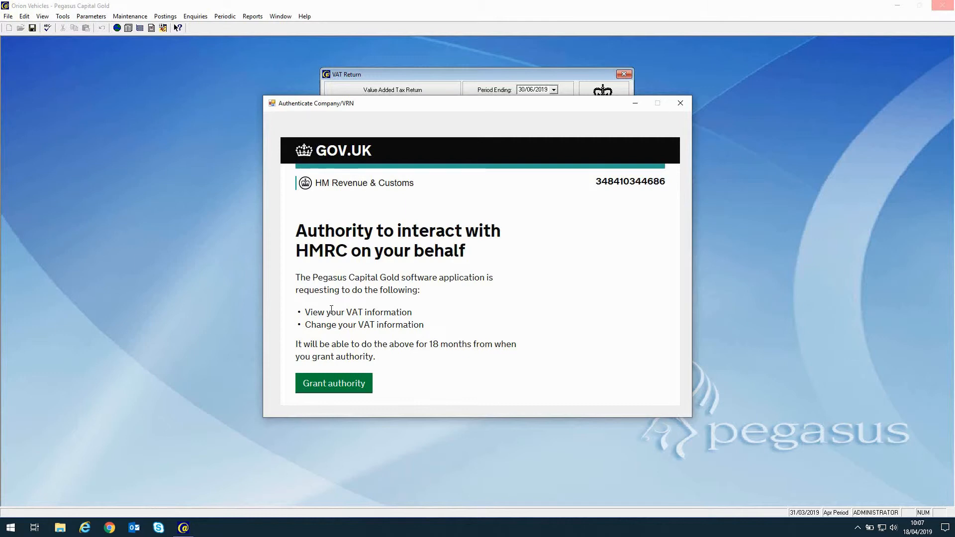
Grant the software authority over VAT information, decline the zero-value return, and close it.
click(333, 386)
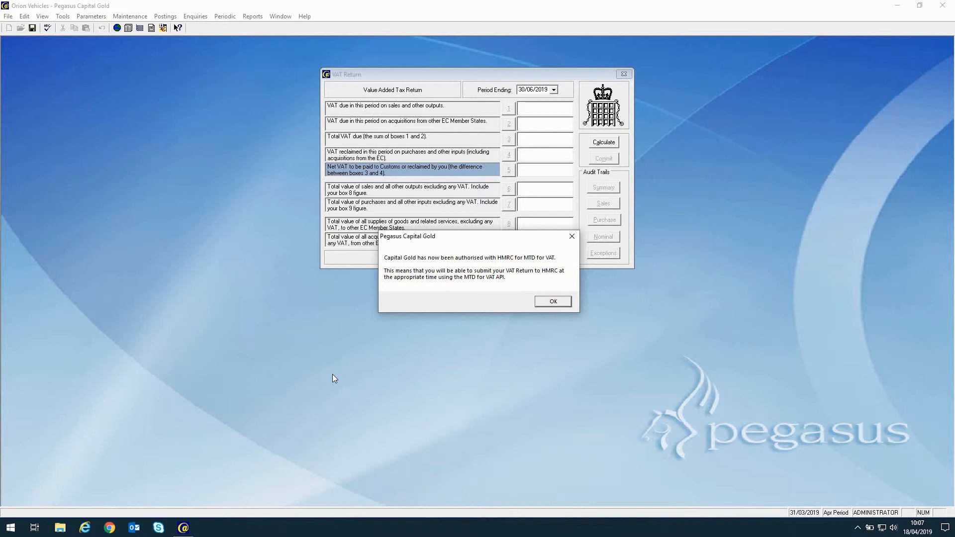
click(551, 303)
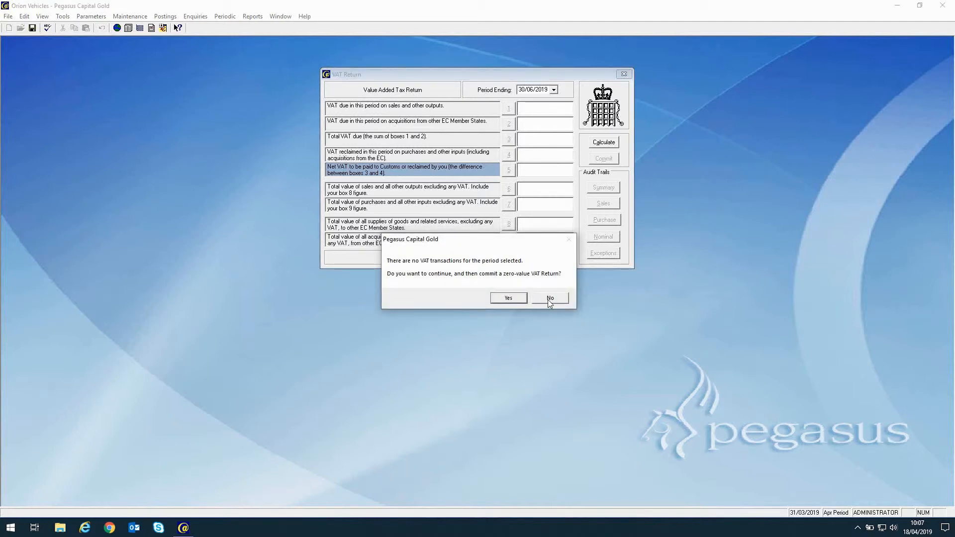
click(548, 298)
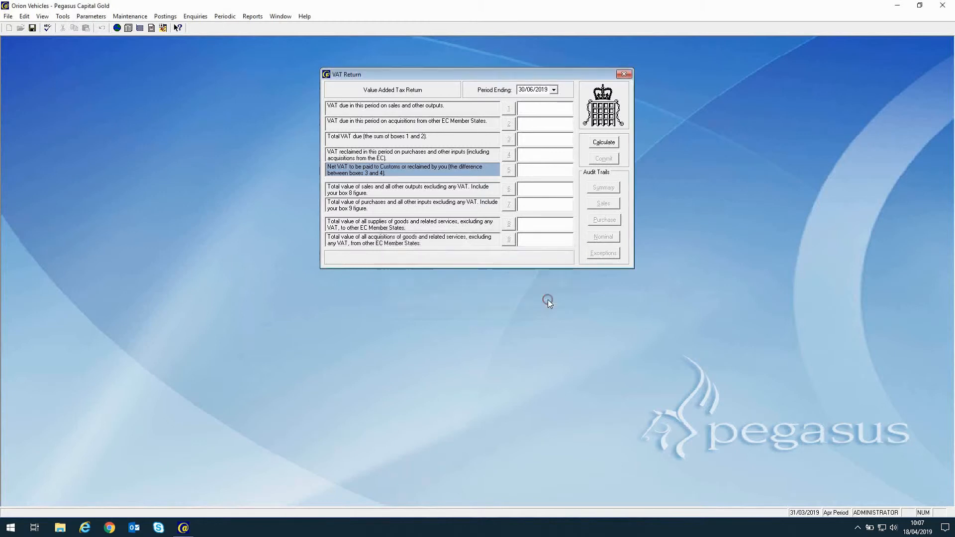
click(623, 74)
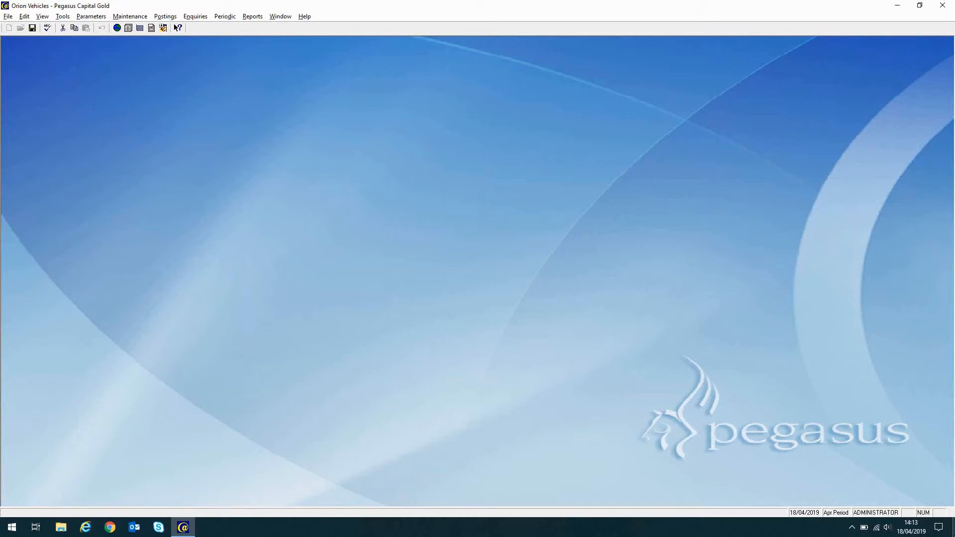
Calculate the 30/06/2019 VAT return (1032.08 VAT due, 5432 sales) and exit without committing.
click(225, 17)
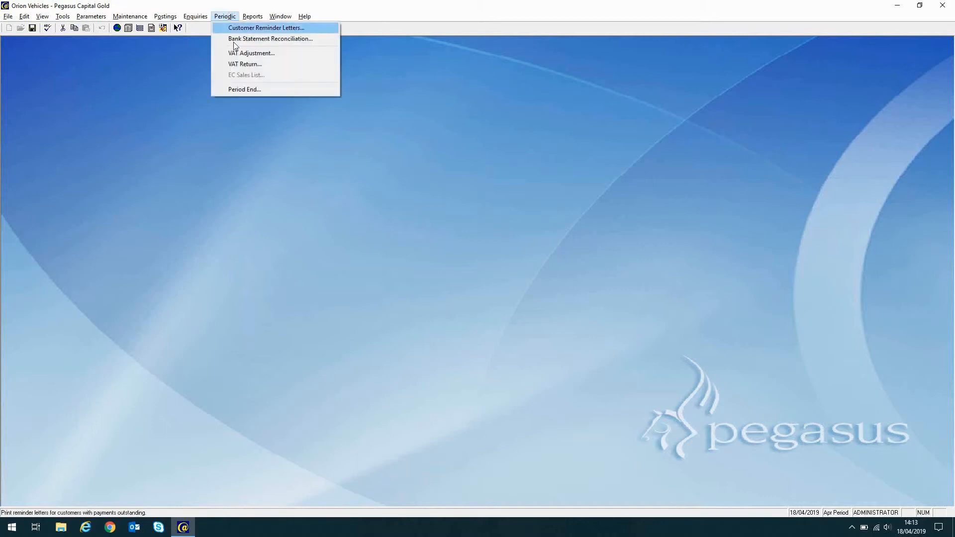
click(241, 64)
click(613, 143)
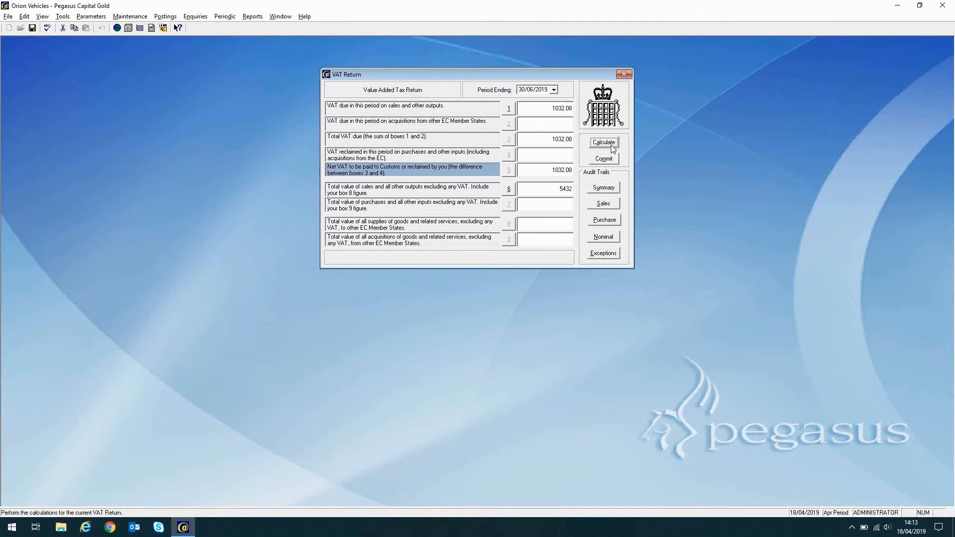
click(623, 74)
click(507, 297)
Open the VAT Rates codes list and start inserting new VAT code 2.
click(91, 16)
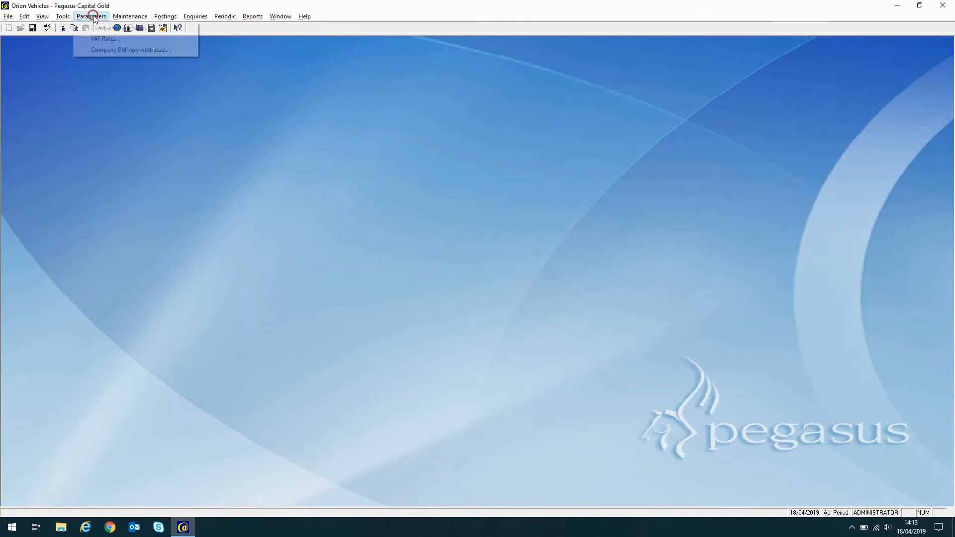
click(98, 40)
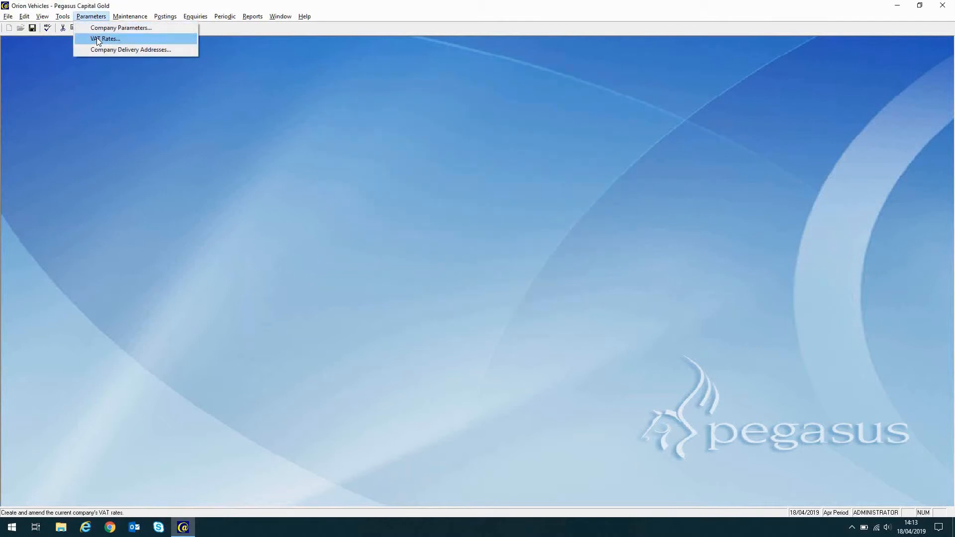
click(529, 232)
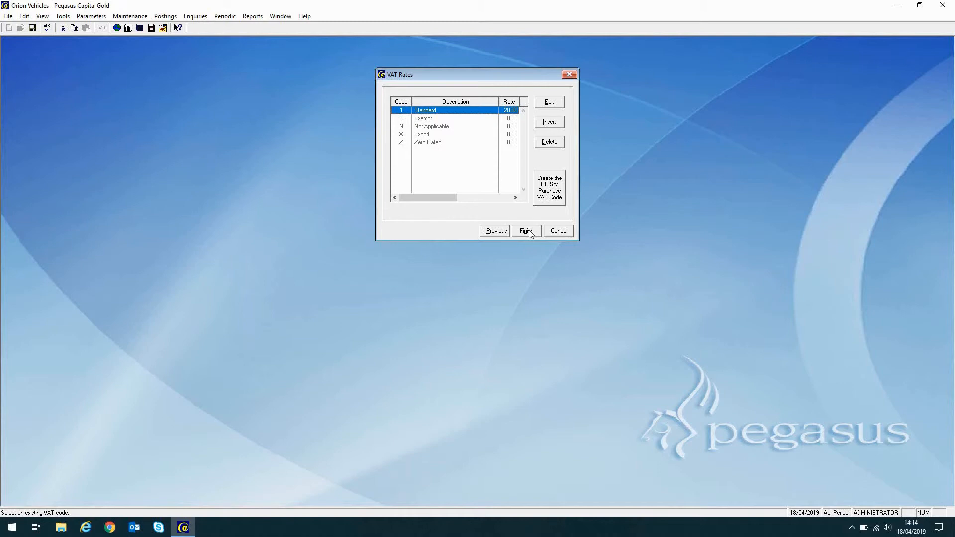
click(549, 123)
Save adjustment code 2 'MTD - EC Purchase Adjust' affecting boxes 2 and 9, and finish VAT Rates.
click(490, 263)
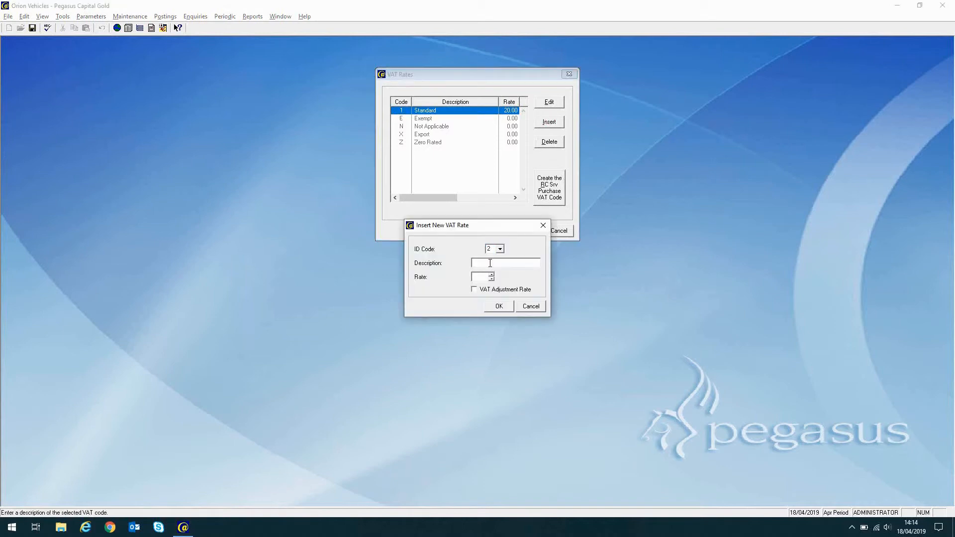
text(MTD - EC Purchase Adjust)
click(477, 290)
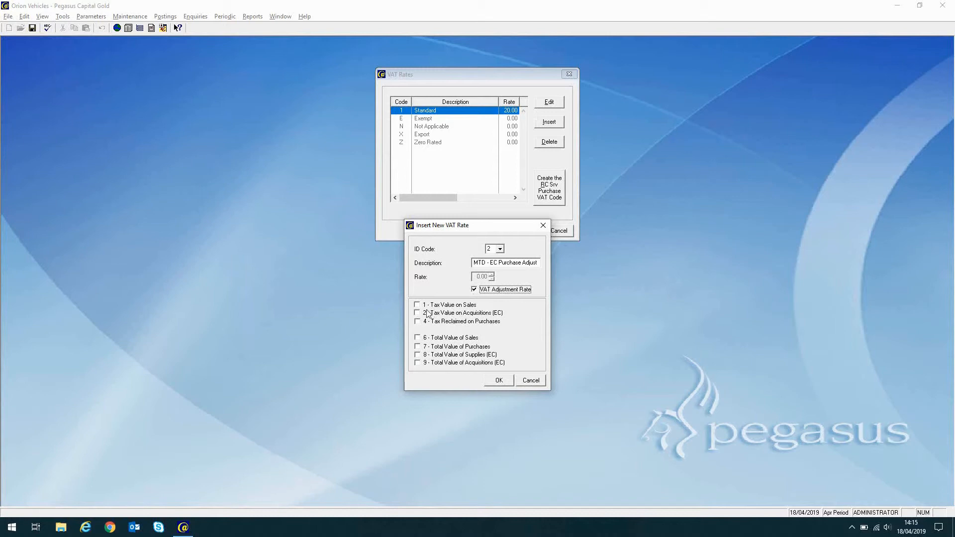
click(417, 314)
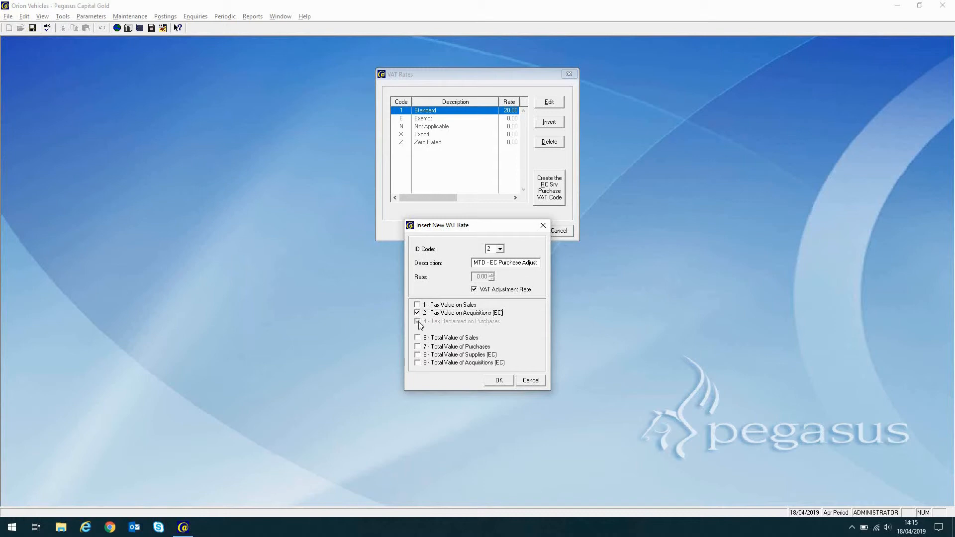
click(417, 363)
click(499, 381)
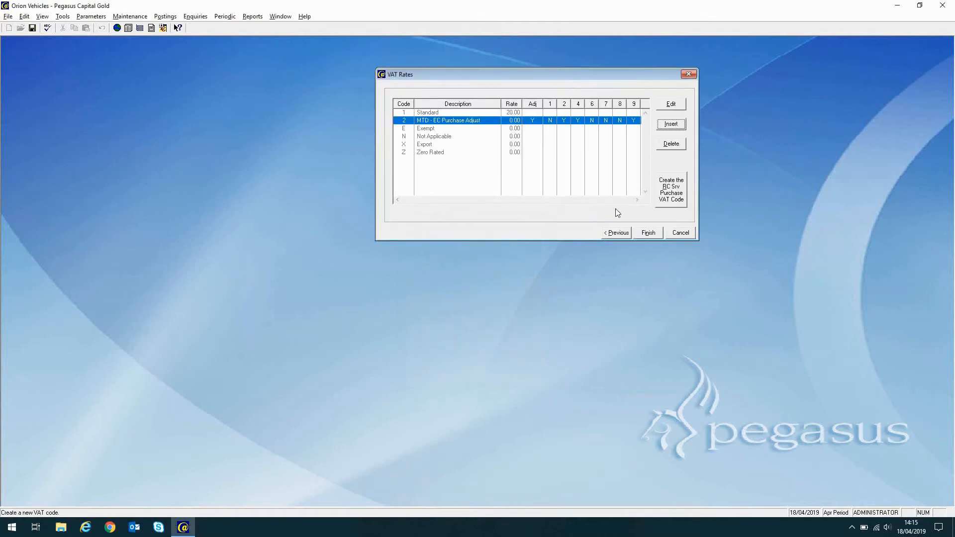
click(649, 233)
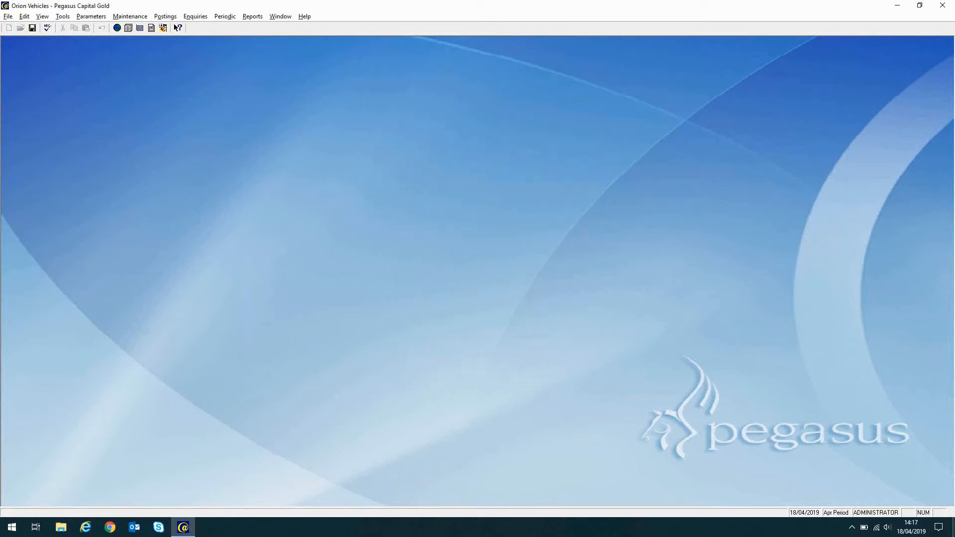
Start a Purchase ledger VAT adjustment input by 'AAAdjust' for Les Concepteurs under code 2.
click(225, 16)
click(230, 53)
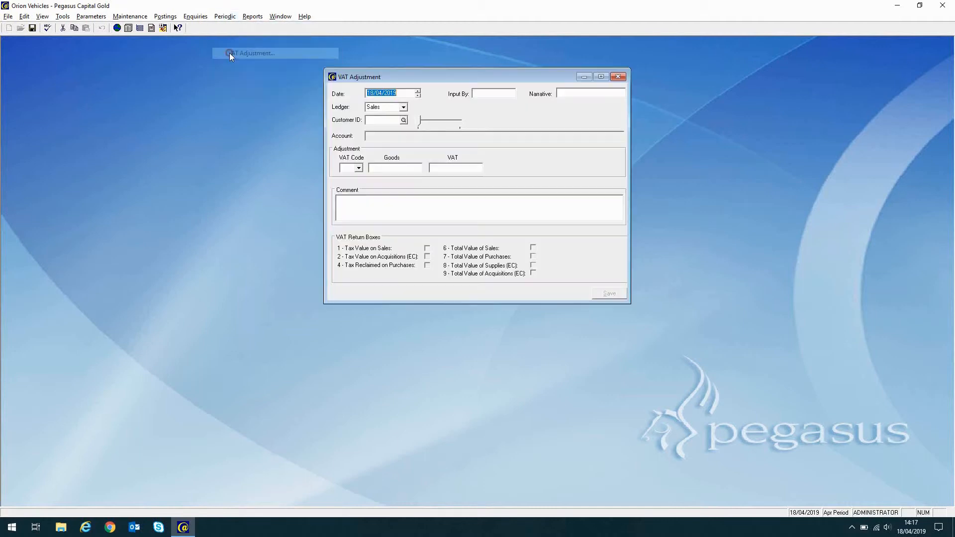
click(483, 95)
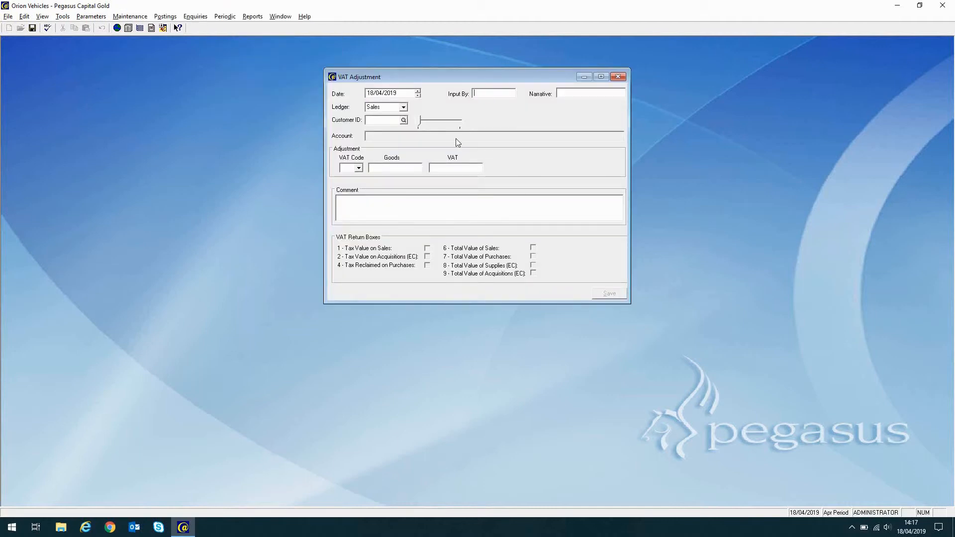
text(AA)
text(Adjust)
click(404, 107)
click(383, 124)
click(404, 121)
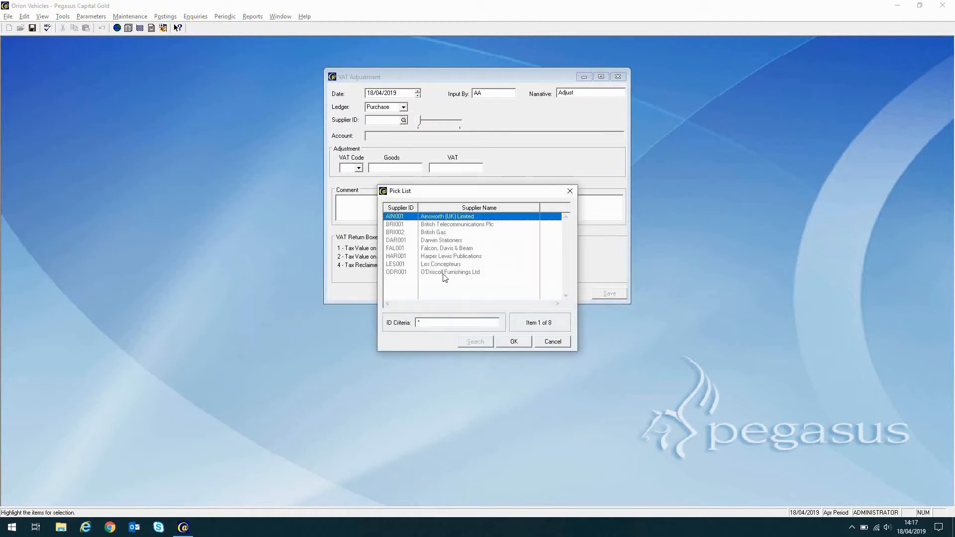
double_click(418, 264)
click(359, 168)
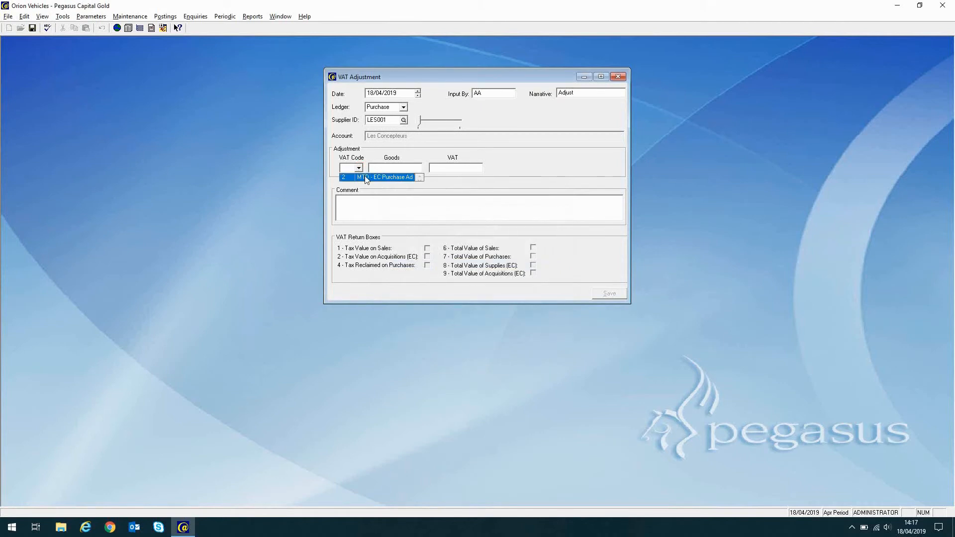
click(365, 177)
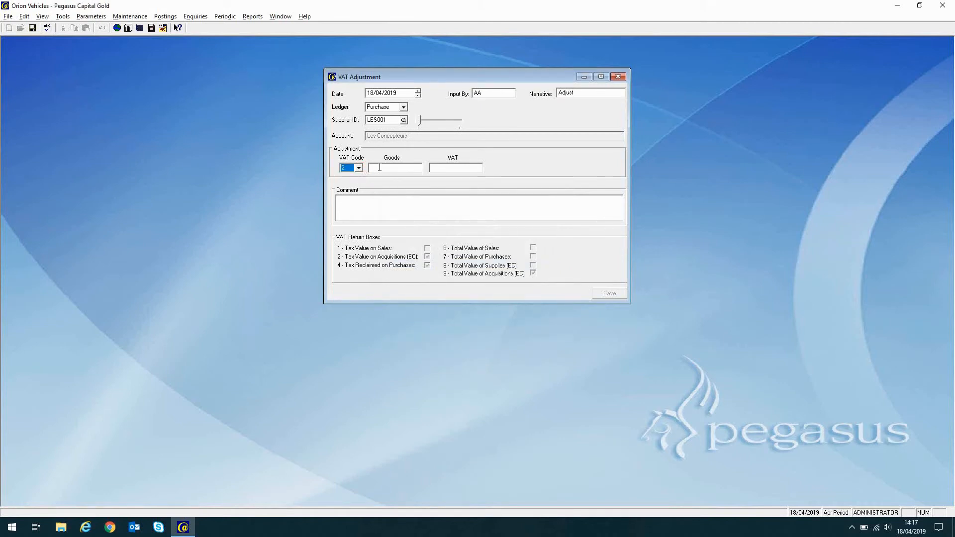
Enter goods 1000, VAT 200, comment 'Adjusting the VAT Return as required', and post it.
text(1000)
key(Tab)
text(200)
click(375, 201)
text(Adjusting the VAT Return as required)
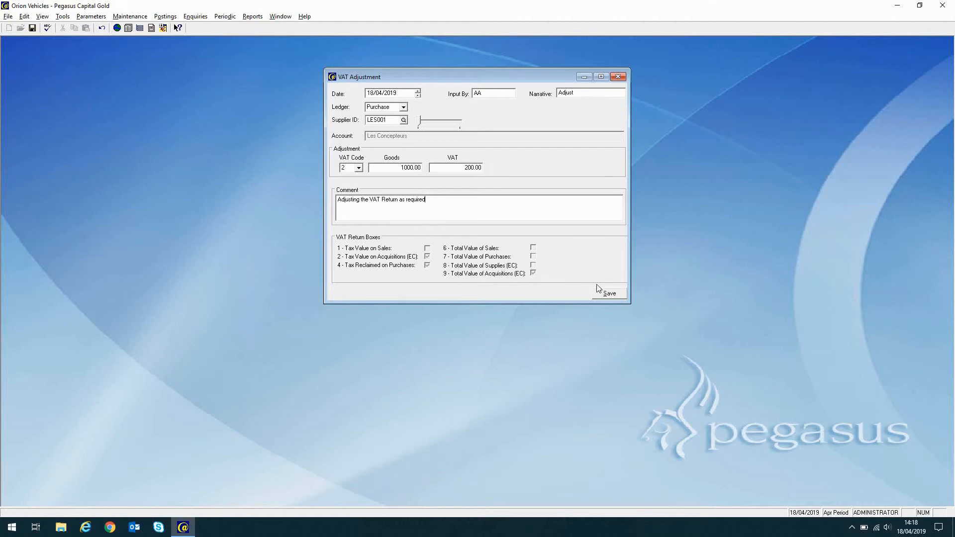
click(604, 294)
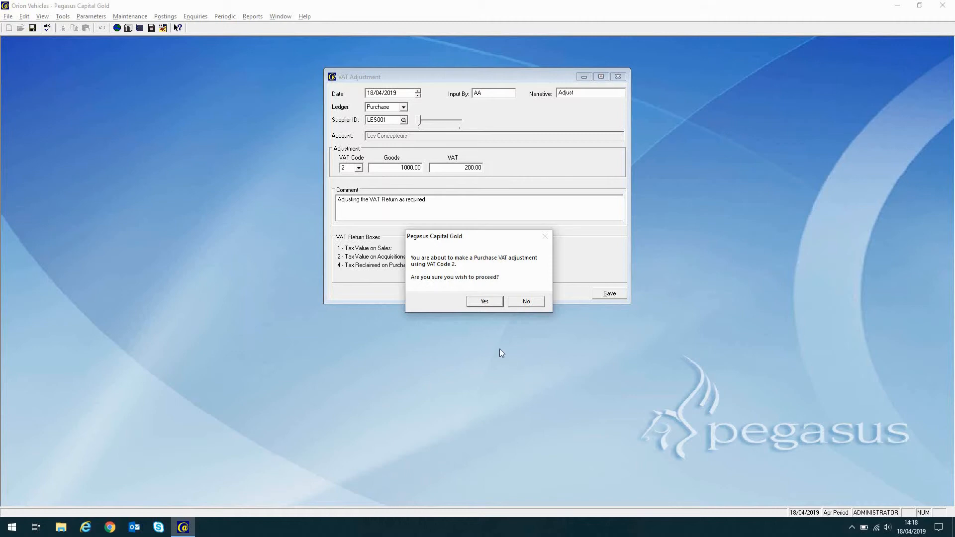
click(485, 301)
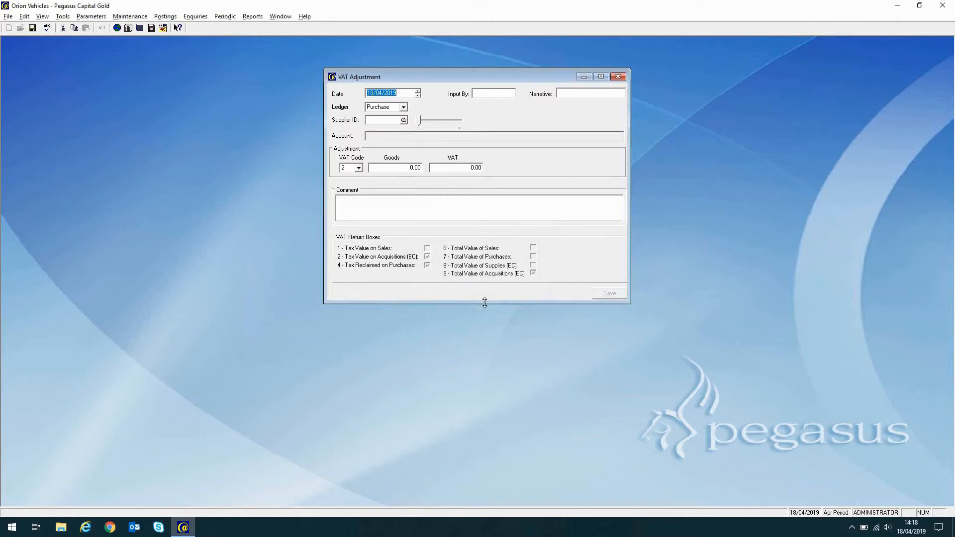
click(618, 76)
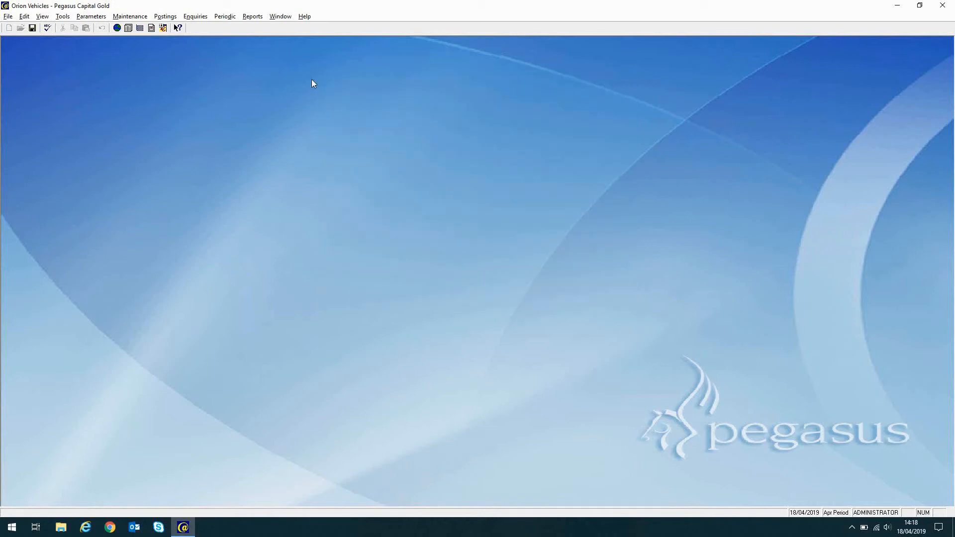
Calculate the 30/06/2019 VAT return: 200.00 in boxes 2 and 4, 1000 in box 9, net 1032.08.
click(225, 16)
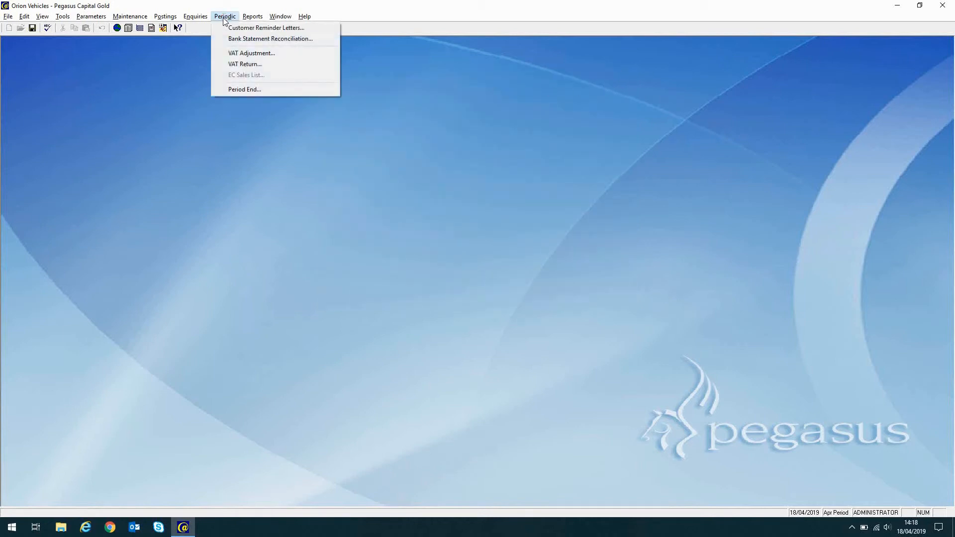
click(236, 65)
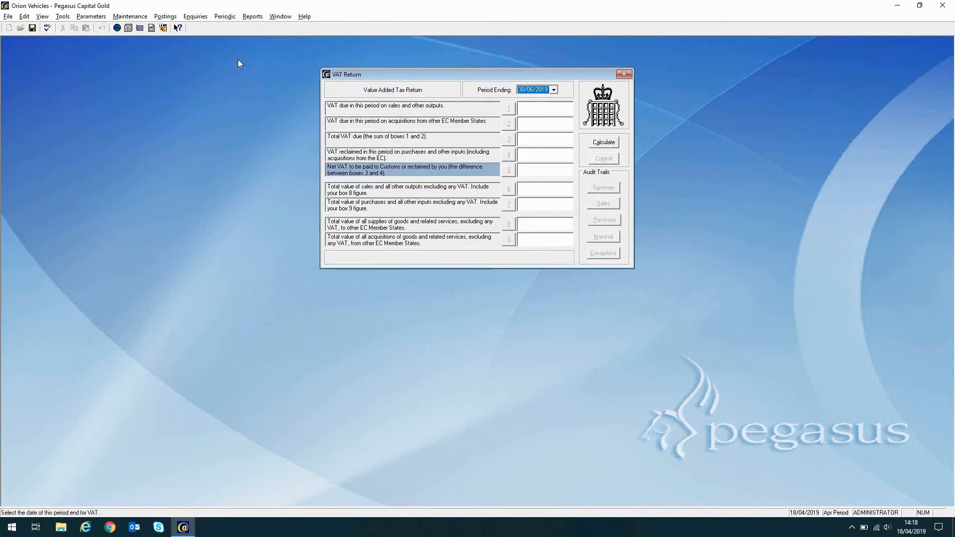
click(614, 145)
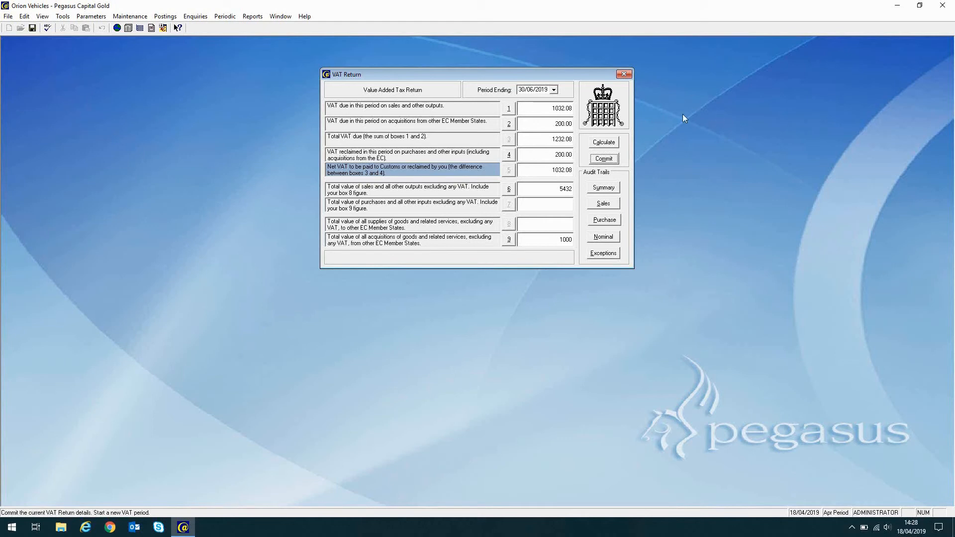
Commit the 30/06/2019 VAT return, accept the MTD declaration, and acknowledge the HMRC submission confirmations.
click(603, 159)
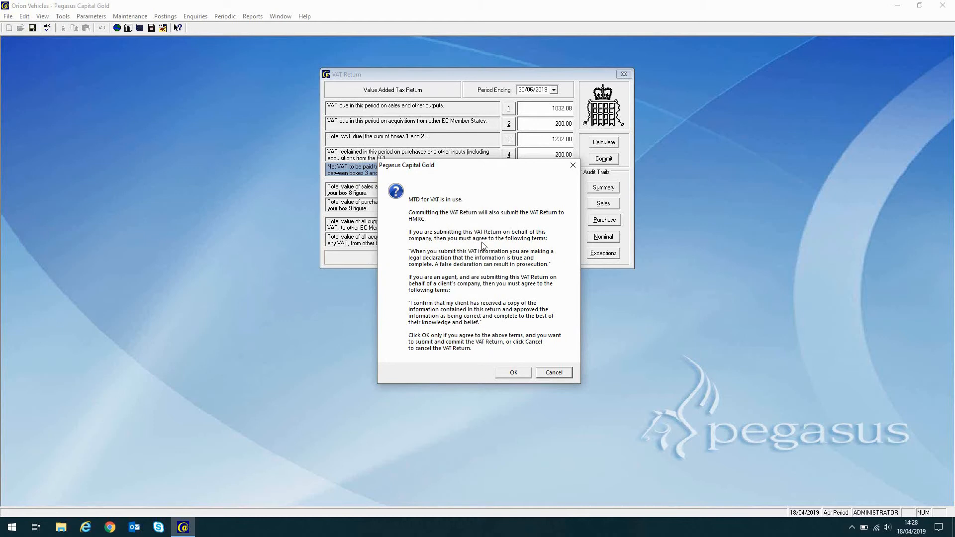
click(512, 374)
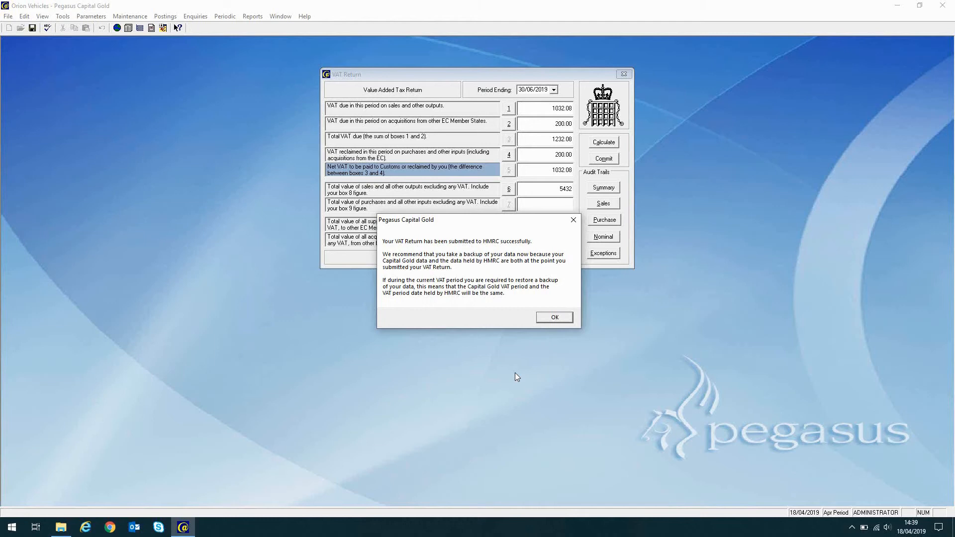
click(555, 316)
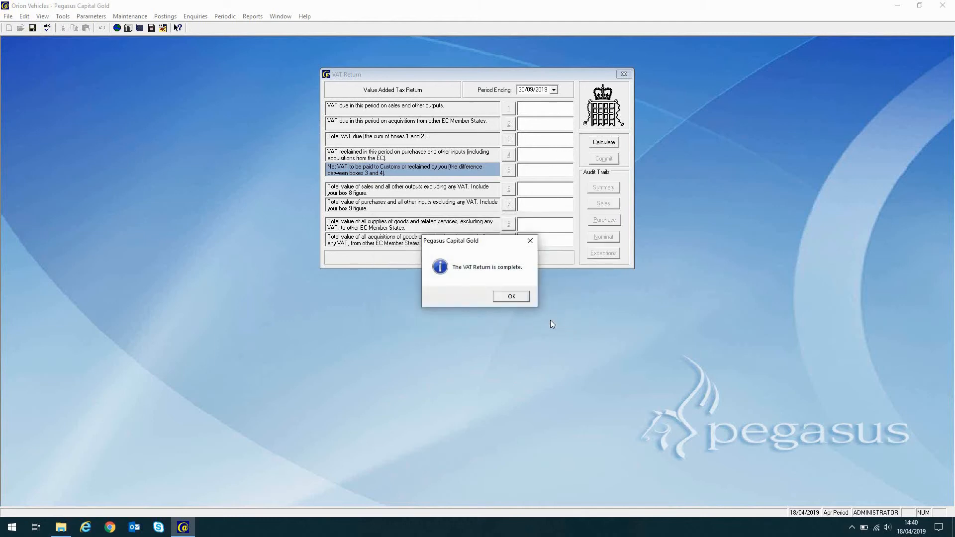
click(510, 297)
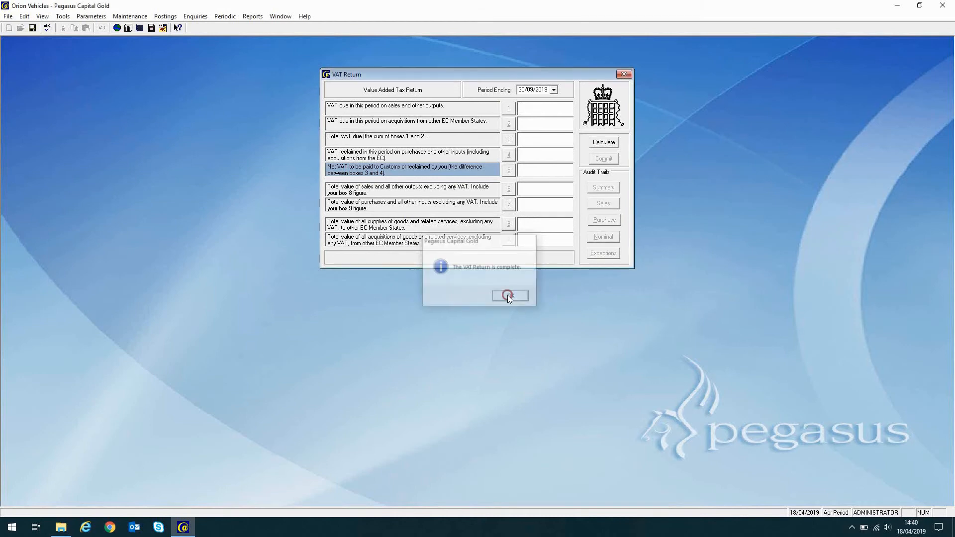